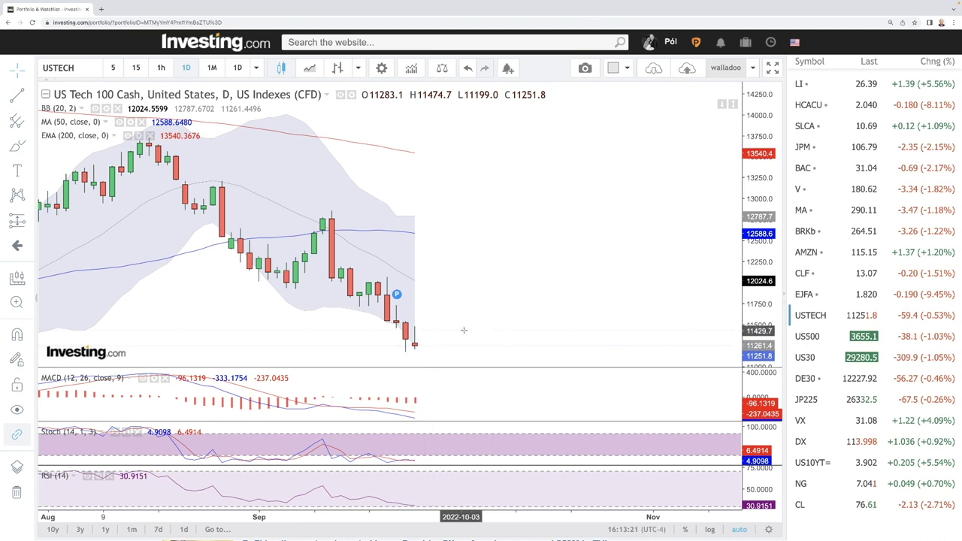
- Zoom the US Tech 100 daily chart to span roughly May–September, with empty space after the last candle
scroll(443, 331, up, 2)
scroll(474, 284, up, 2)
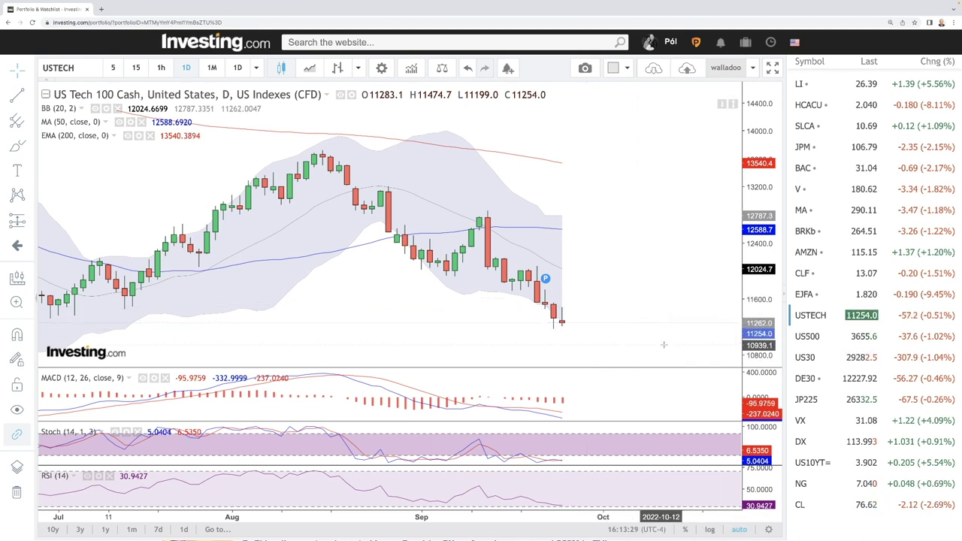
scroll(639, 325, down, 3)
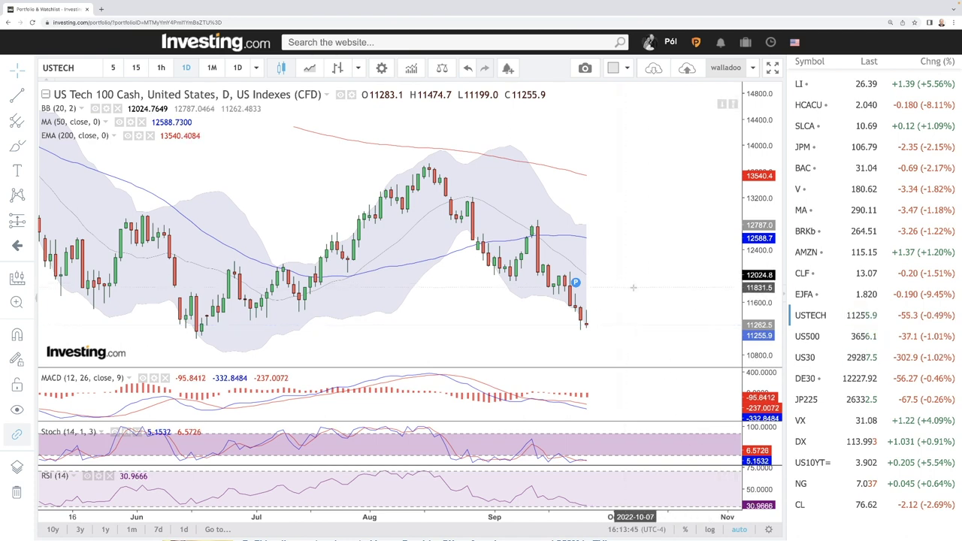
scroll(641, 306, down, 1)
scroll(641, 306, right, 3)
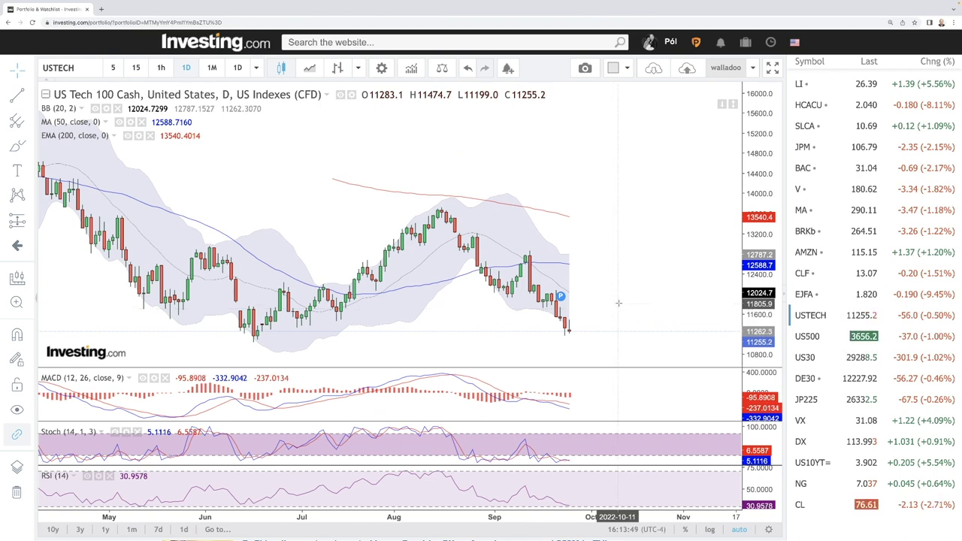
scroll(618, 303, down, 1)
scroll(661, 307, down, 1)
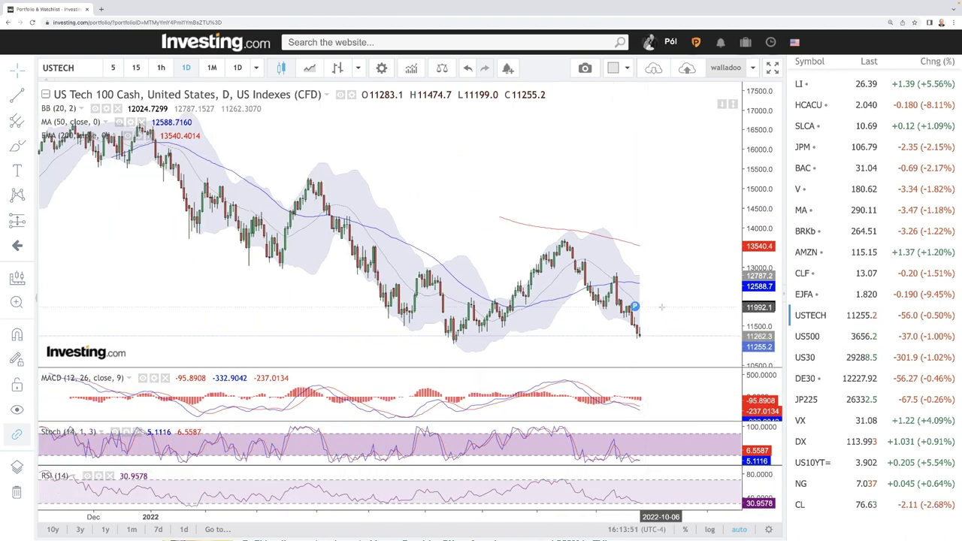
scroll(651, 305, right, 1)
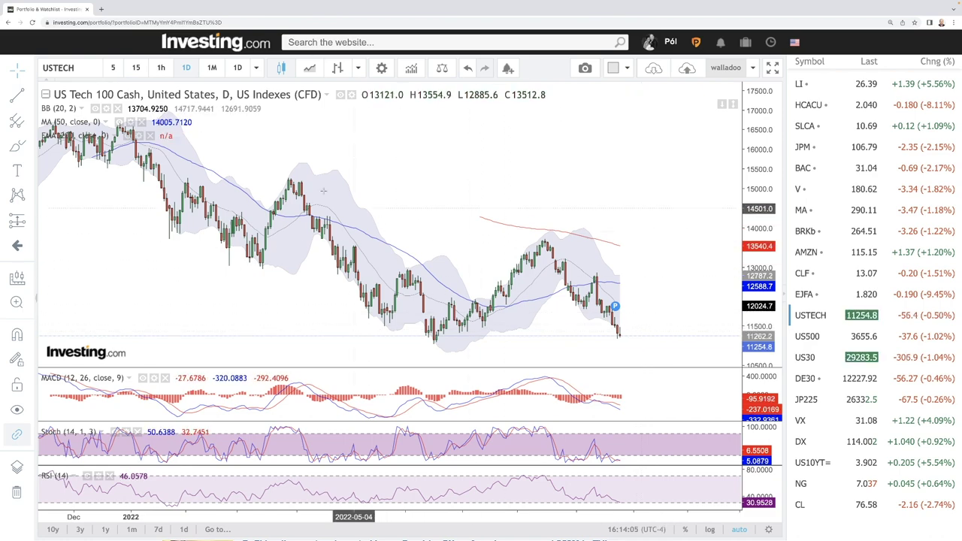
scroll(621, 206, down, 3)
scroll(621, 206, down, 3)
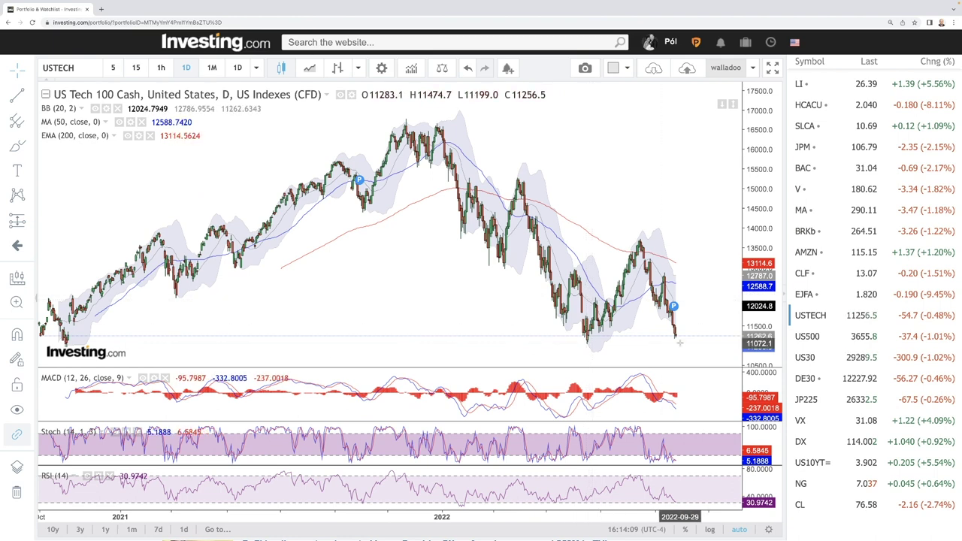
scroll(626, 328, up, 3)
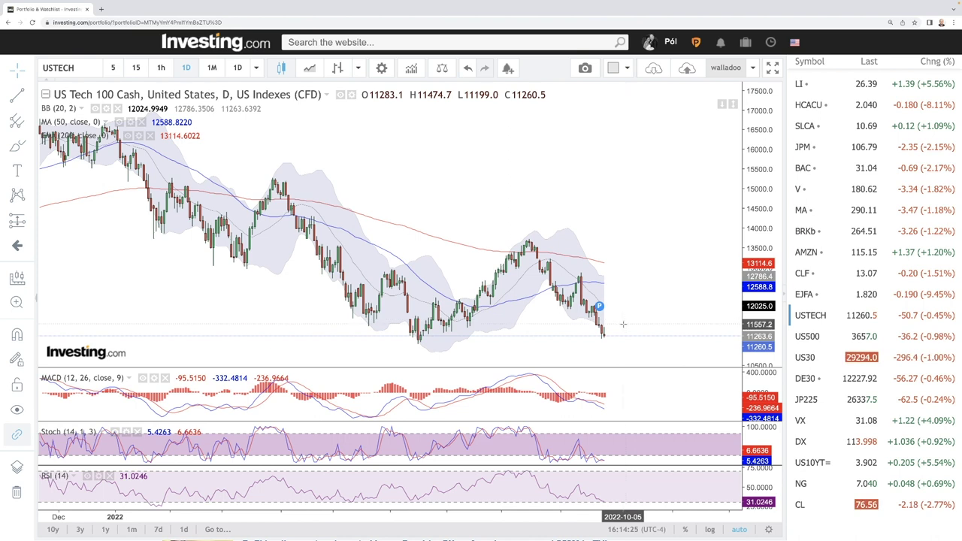
scroll(616, 329, up, 1)
scroll(613, 330, up, 2)
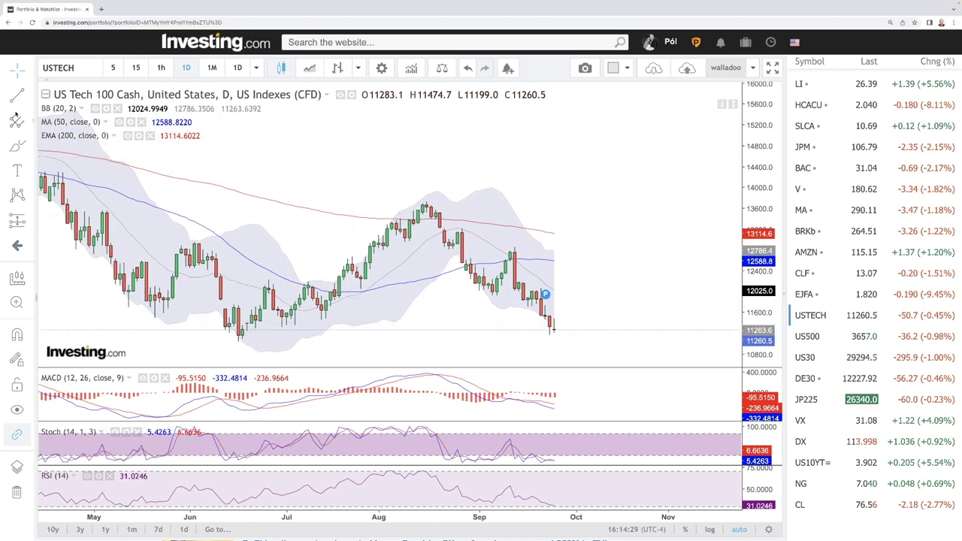
- With the Brush, sketch three freehand projection curves past the latest US Tech 100 candles
click(18, 146)
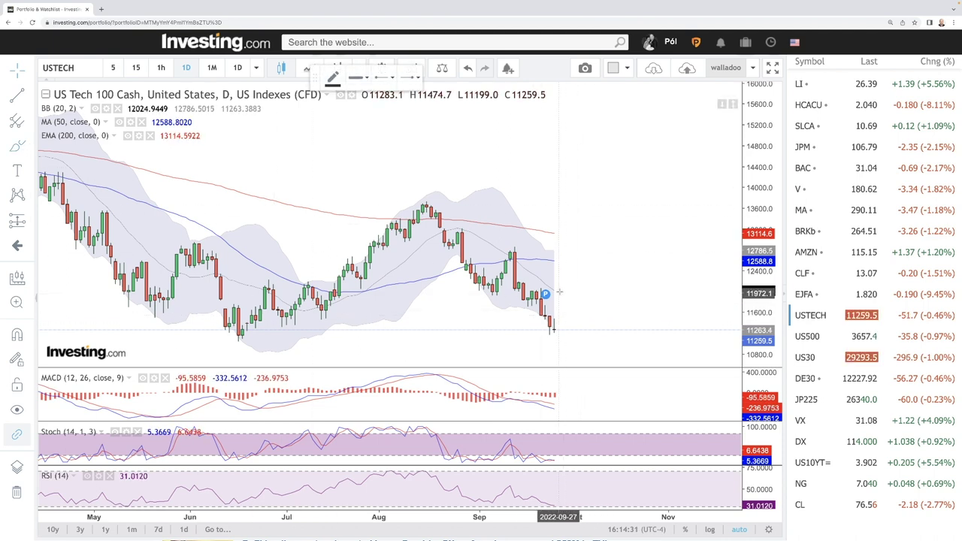
drag(554, 289, 574, 308)
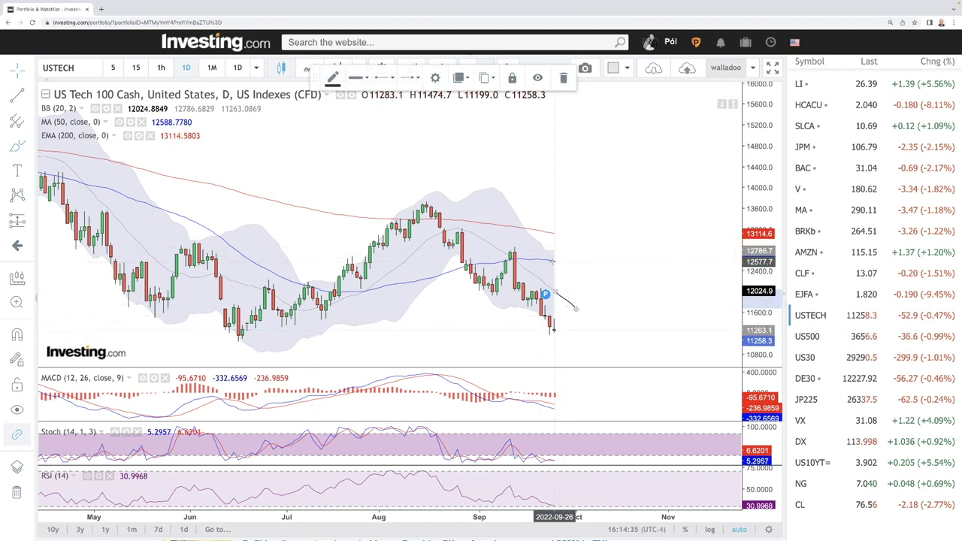
drag(574, 265, 597, 280)
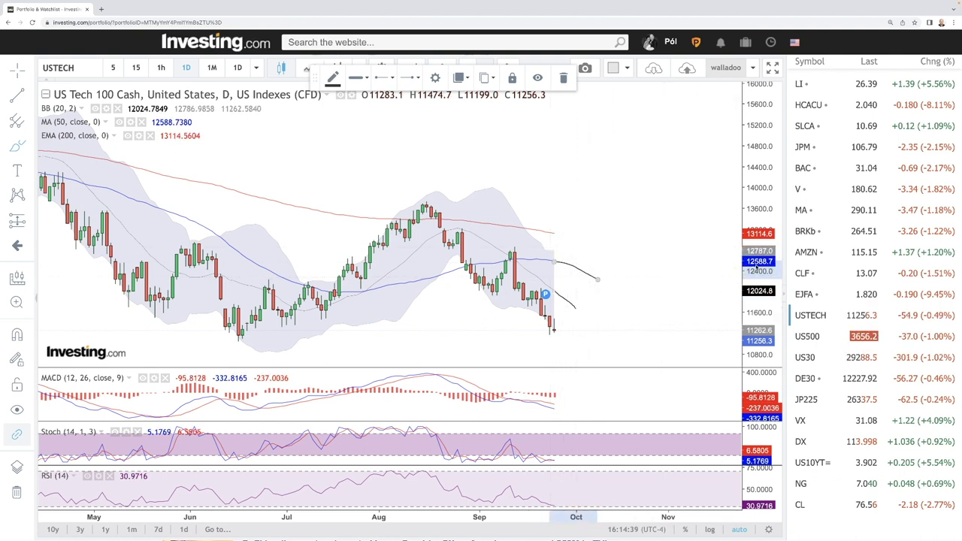
drag(553, 234, 637, 253)
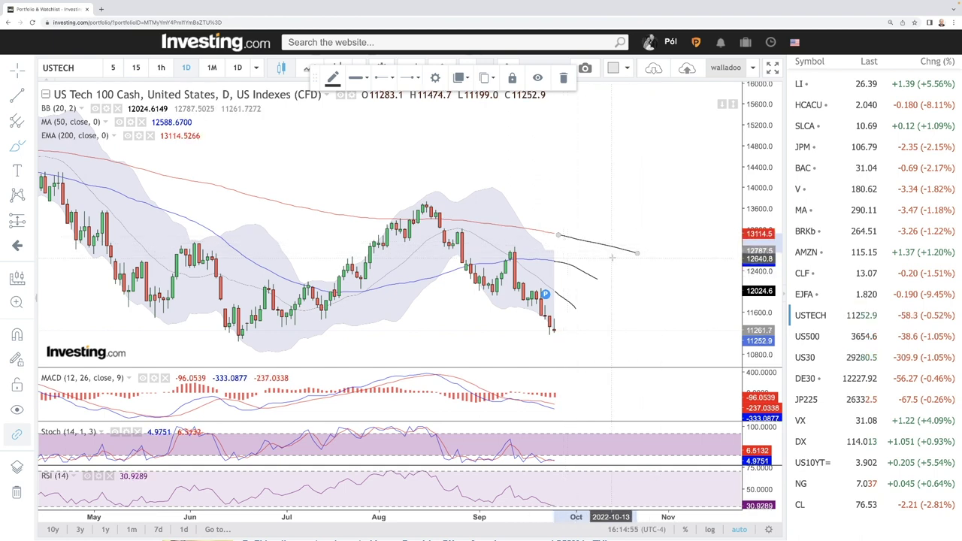
scroll(638, 308, down, 5)
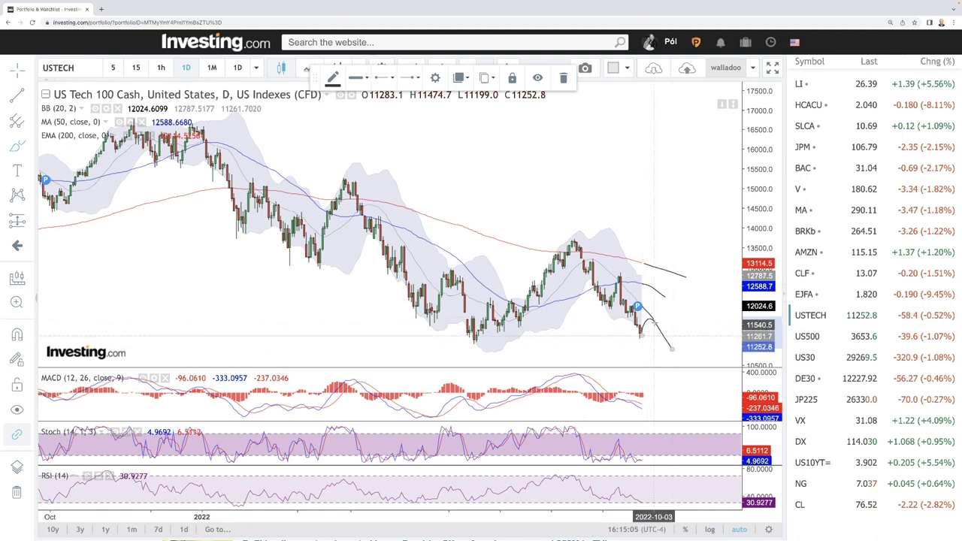
- Add two downward projection arcs from the latest candles, then load US 500 from the watchlist
mouse_move(655, 324)
mouse_down()
mouse_move(663, 298)
mouse_move(689, 335)
mouse_up()
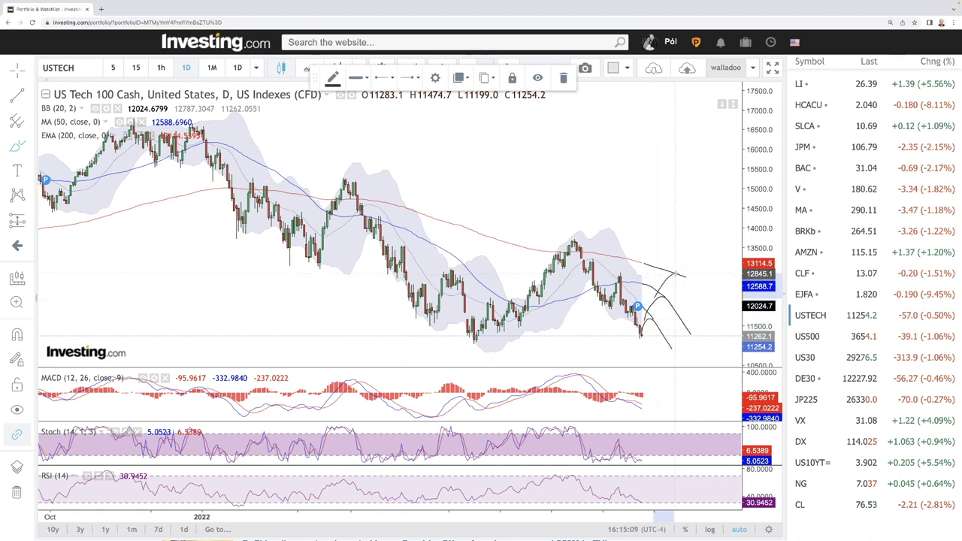
drag(675, 275, 707, 322)
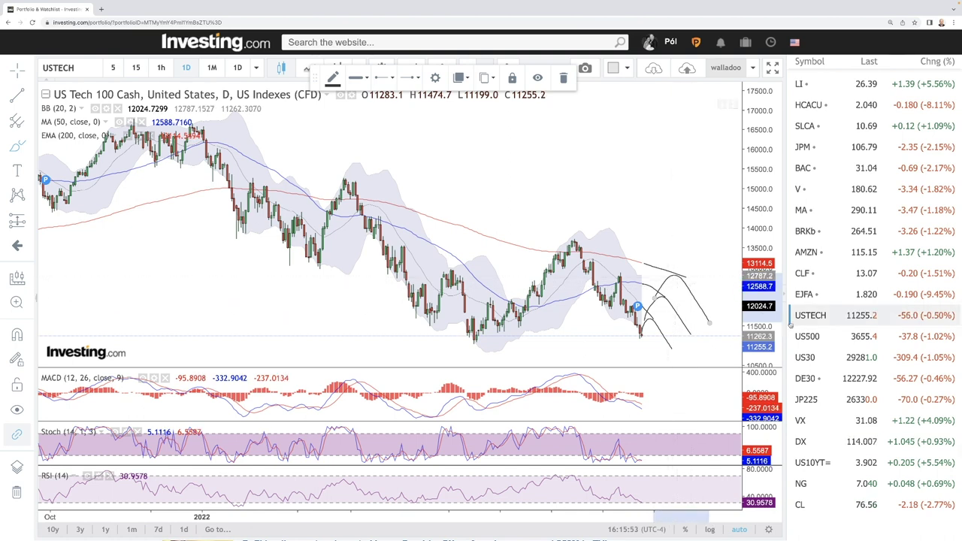
key(Down)
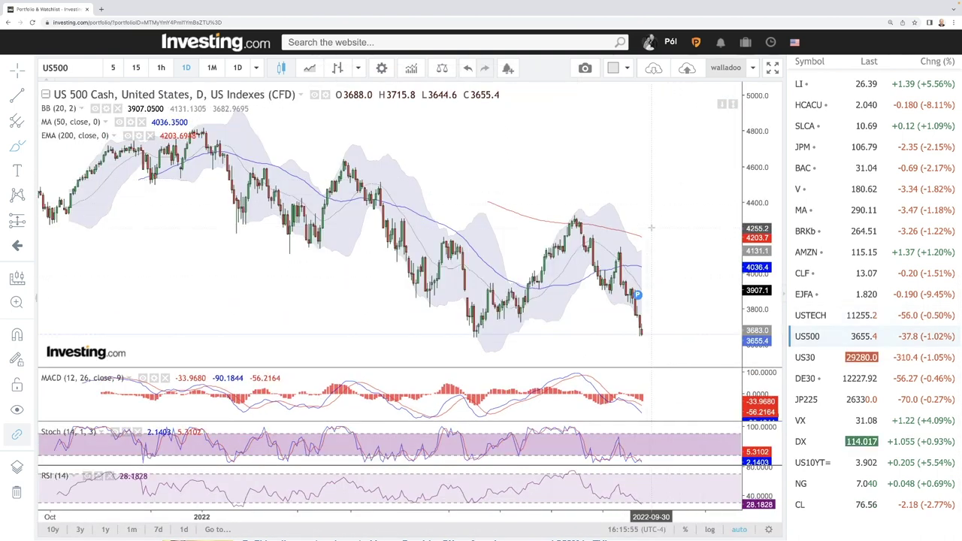
- Circle the mid-June low and the latest candle's low on the US 500 chart, then zoom in
click(471, 337)
drag(472, 338, 473, 331)
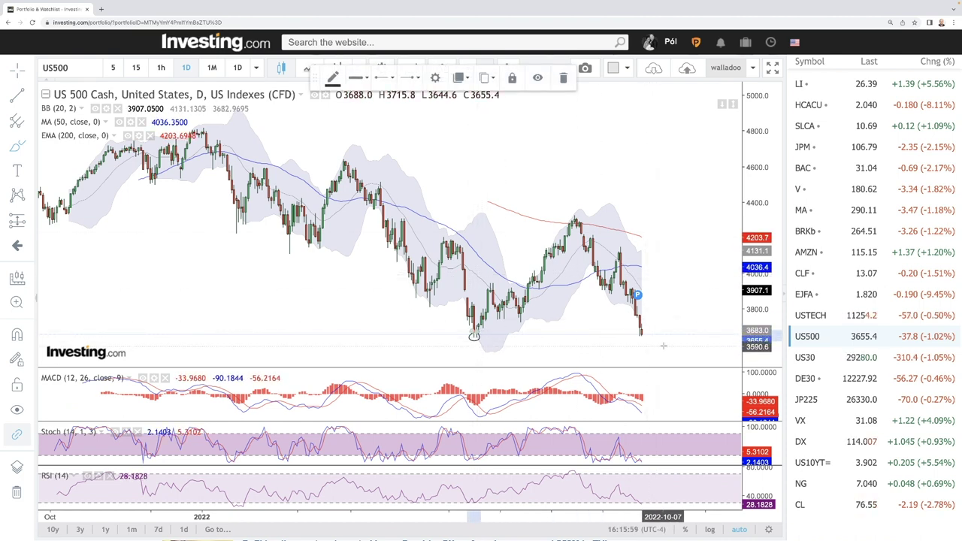
drag(640, 331, 639, 332)
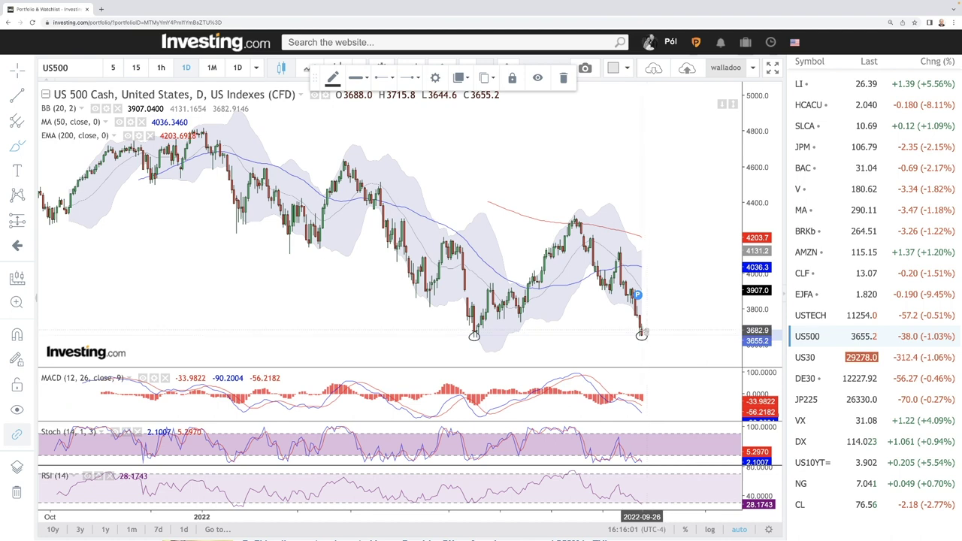
scroll(663, 330, up, 2)
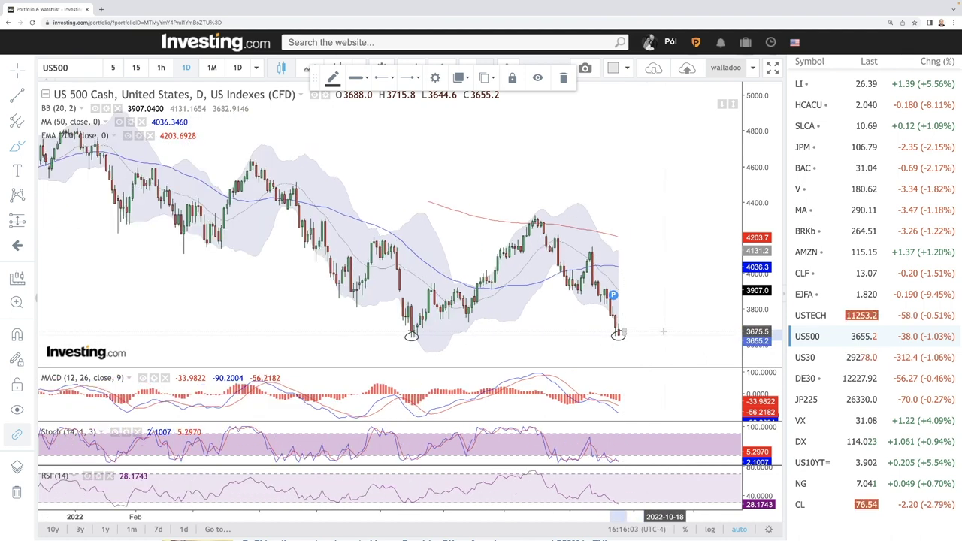
scroll(663, 330, up, 2)
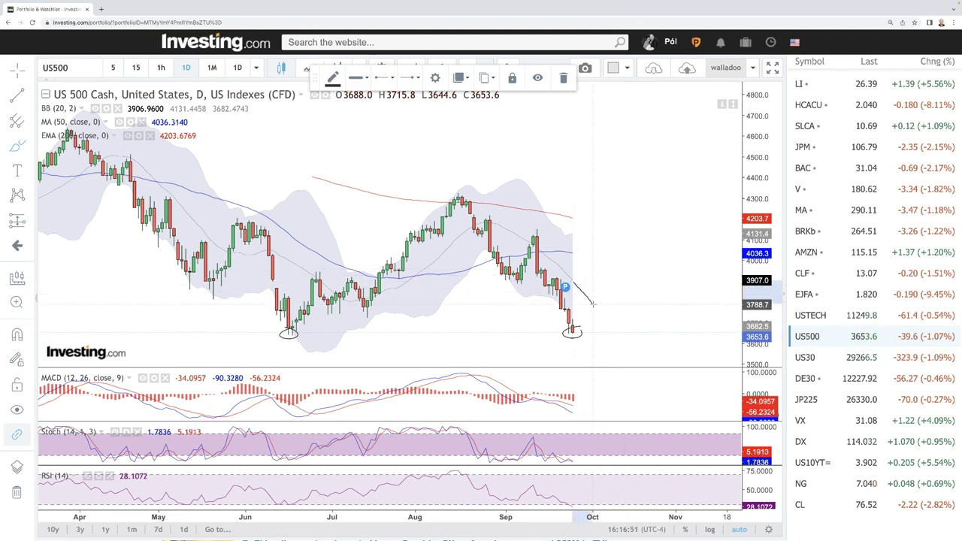
- Draw two stacked projection curves and a rebound arc past the last US 500 candle, then zoom out
drag(575, 254, 621, 275)
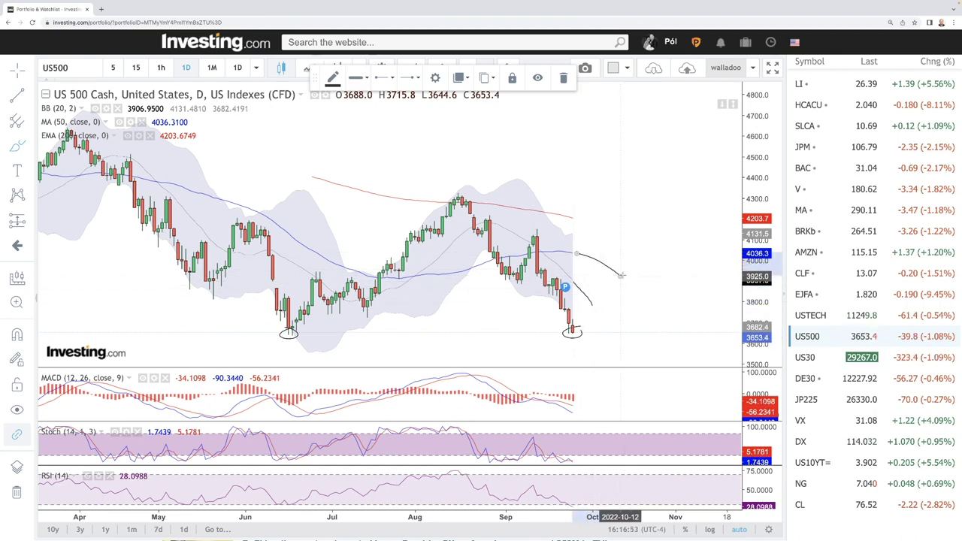
drag(576, 218, 643, 245)
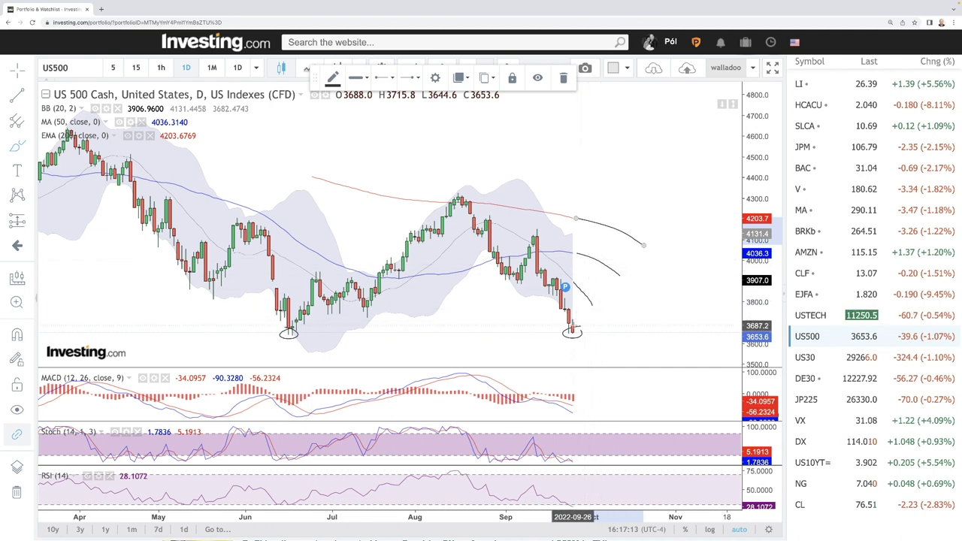
mouse_move(571, 325)
mouse_down()
mouse_move(596, 268)
mouse_move(646, 332)
mouse_up()
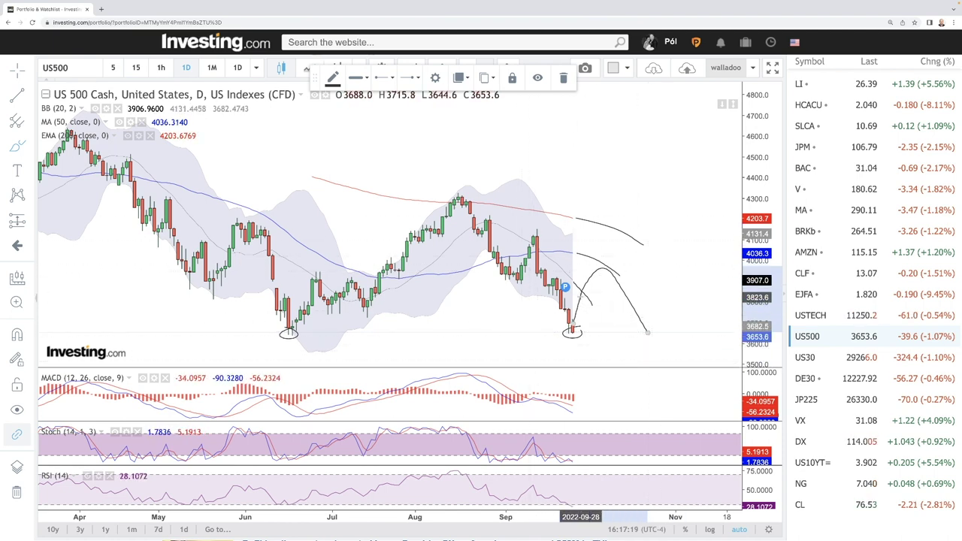
scroll(669, 301, down, 4)
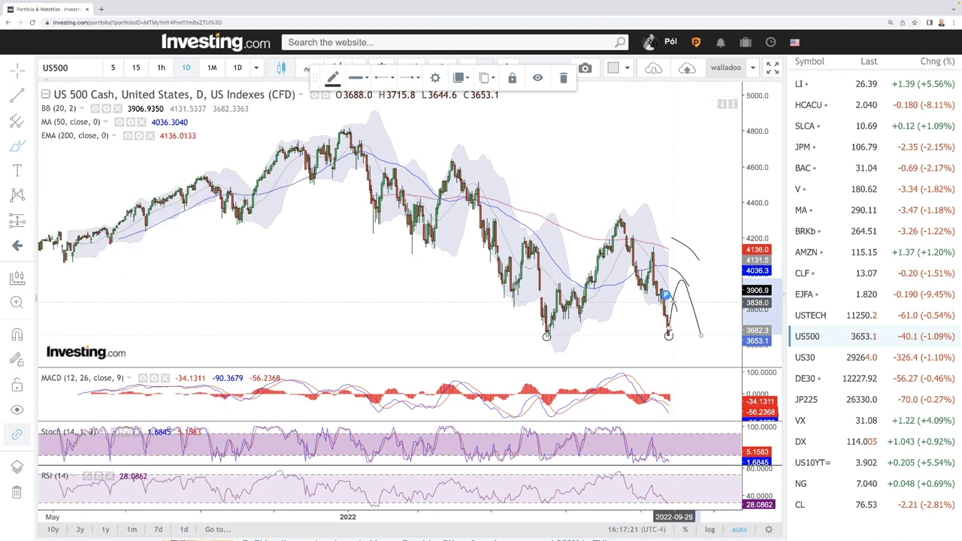
scroll(674, 304, down, 2)
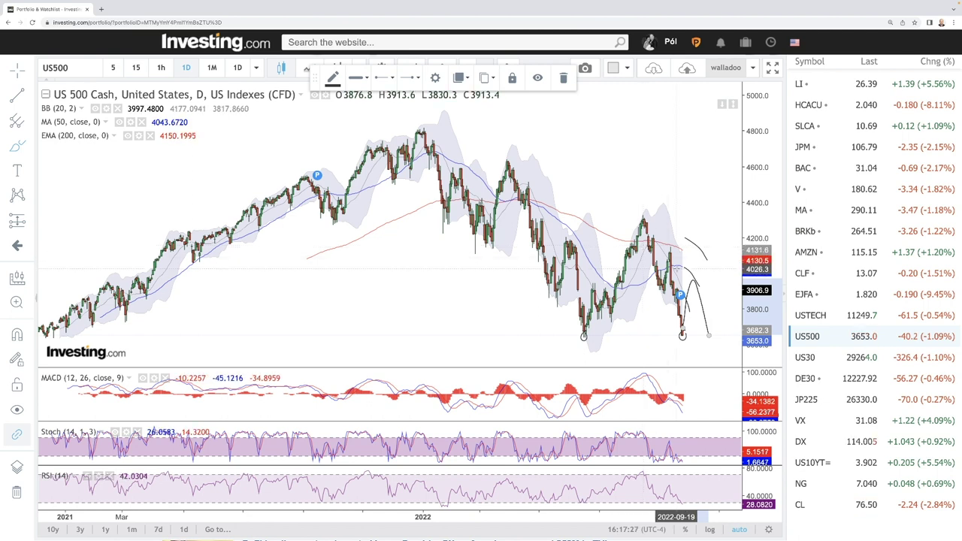
scroll(678, 268, down, 2)
scroll(678, 268, down, 3)
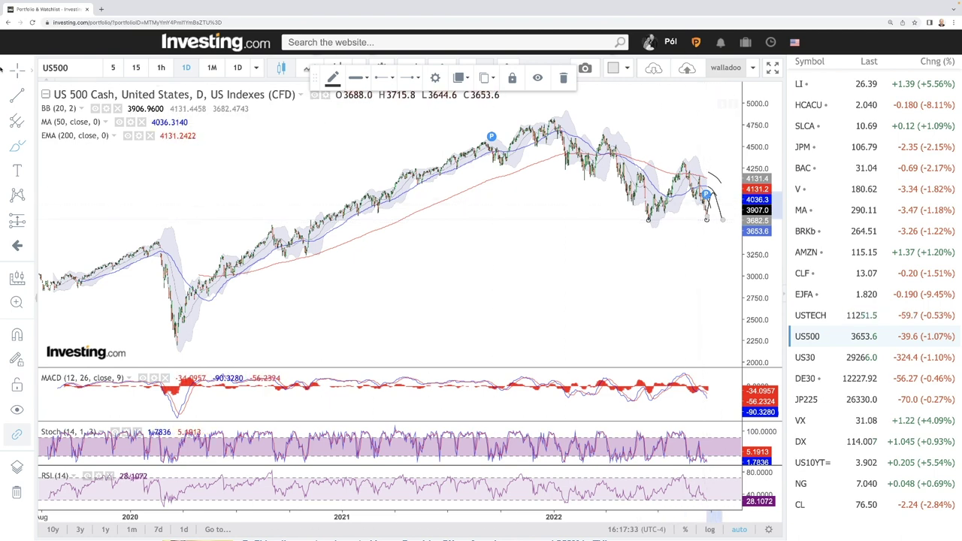
- Leave room on the right and draw US 500 range lines near 4300 and 3650
drag(646, 290, 523, 290)
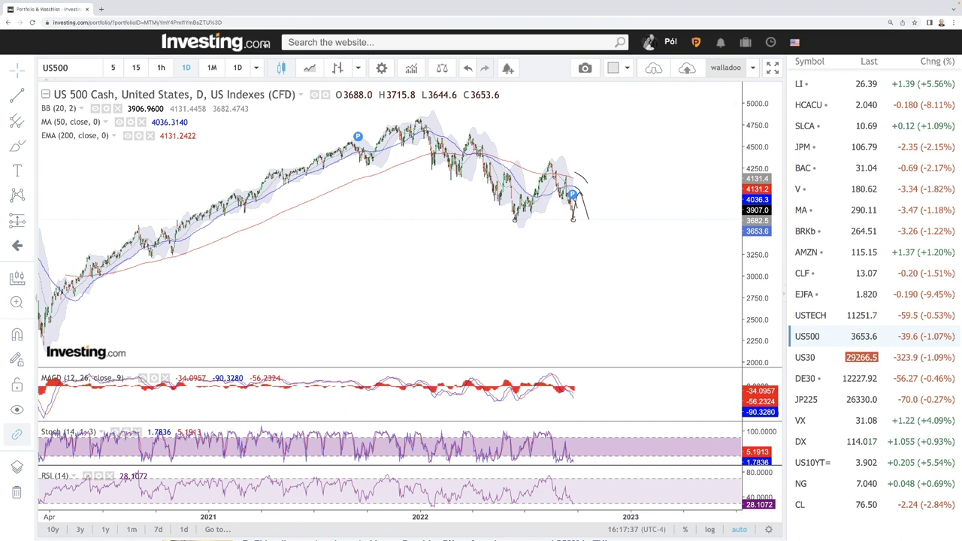
click(18, 146)
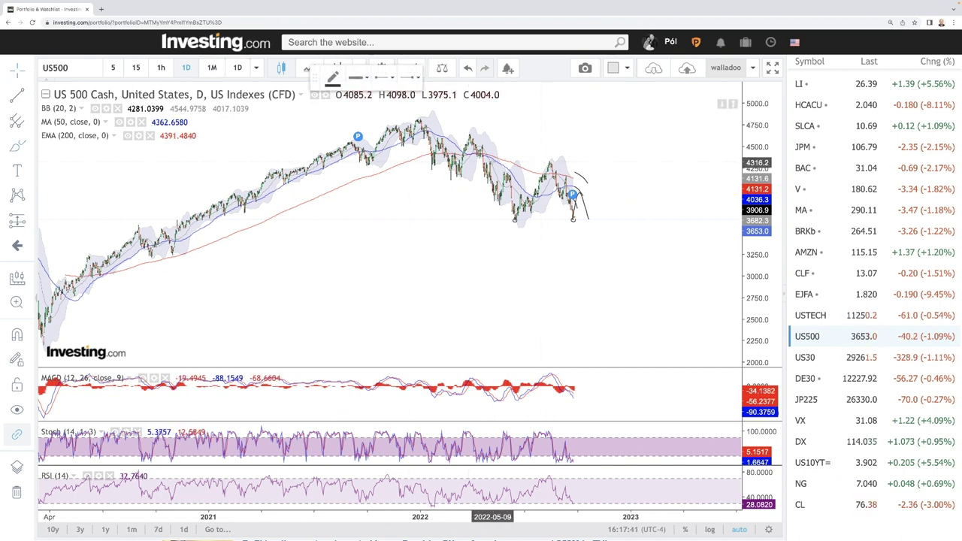
click(492, 162)
drag(596, 161, 668, 162)
drag(484, 220, 635, 219)
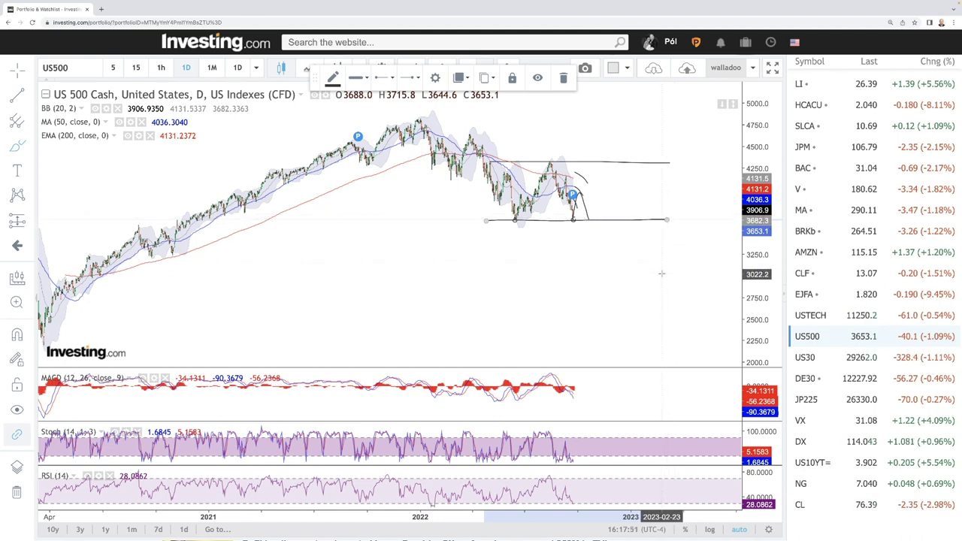
- Sketch an arch between the range lines, a breakout toward 5000 and a breakdown toward 3200
scroll(661, 273, down, 5)
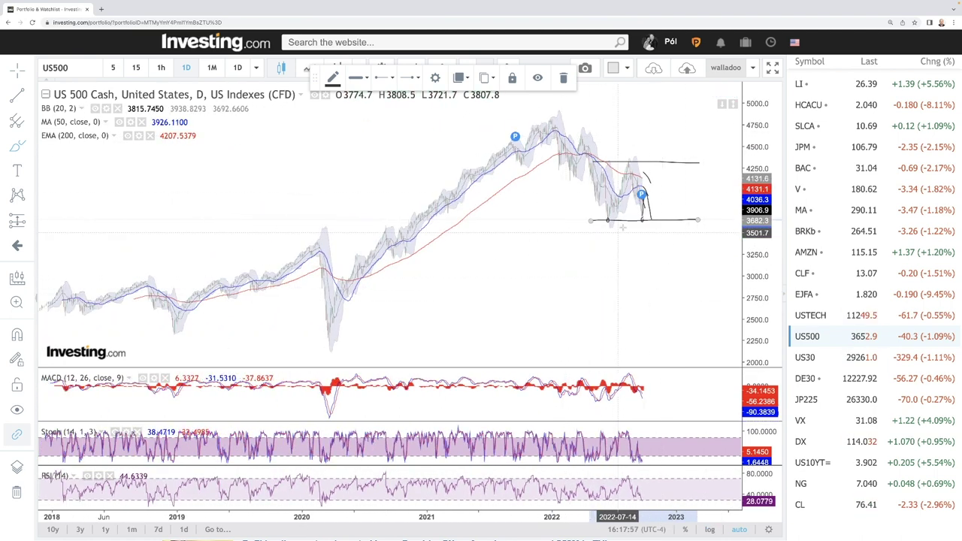
mouse_move(607, 219)
mouse_down()
mouse_move(622, 175)
mouse_move(635, 173)
mouse_move(642, 217)
mouse_move(671, 179)
mouse_move(689, 197)
mouse_up()
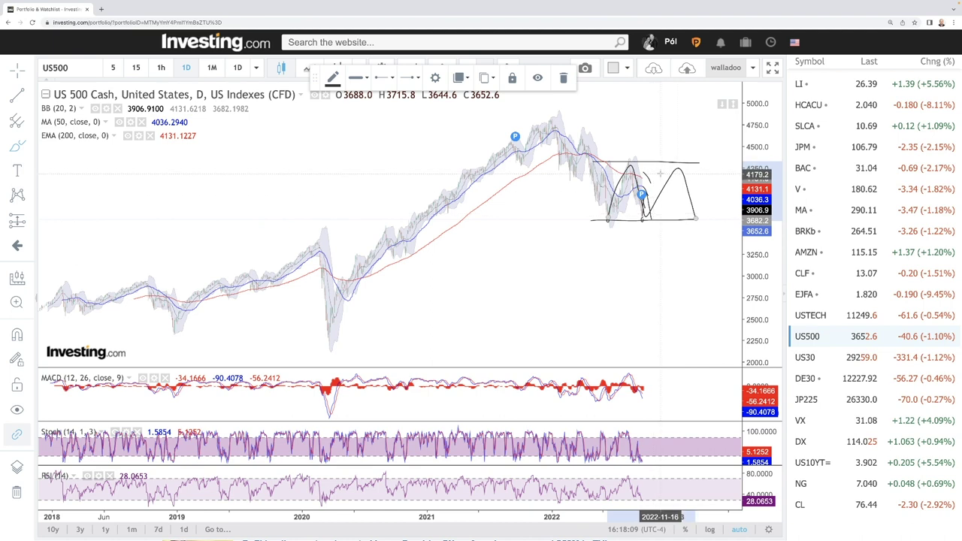
drag(695, 163, 728, 106)
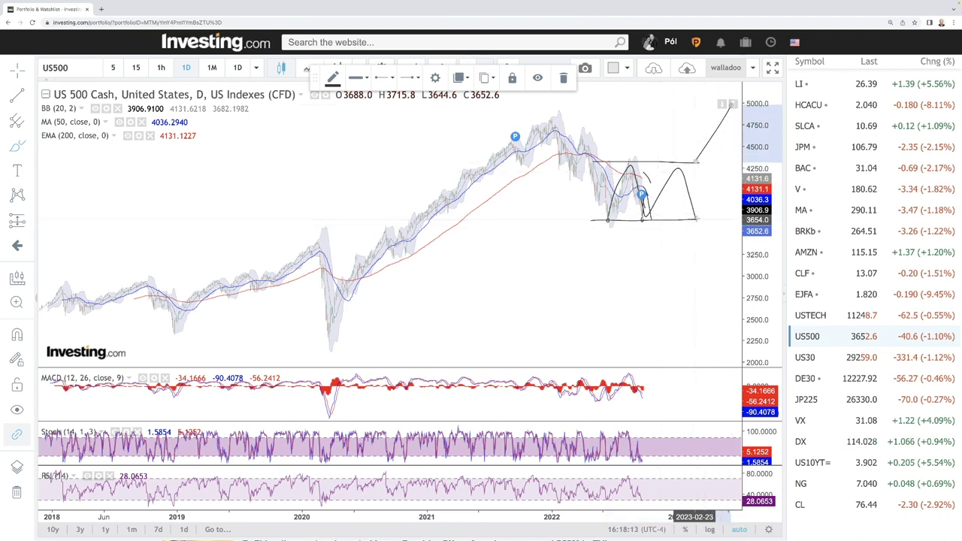
drag(695, 220, 714, 260)
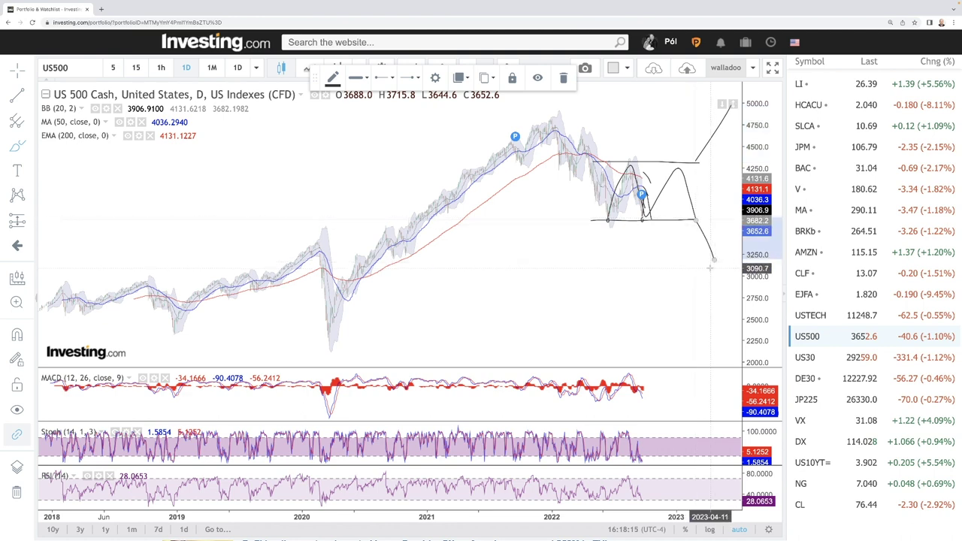
scroll(710, 266, up, 5)
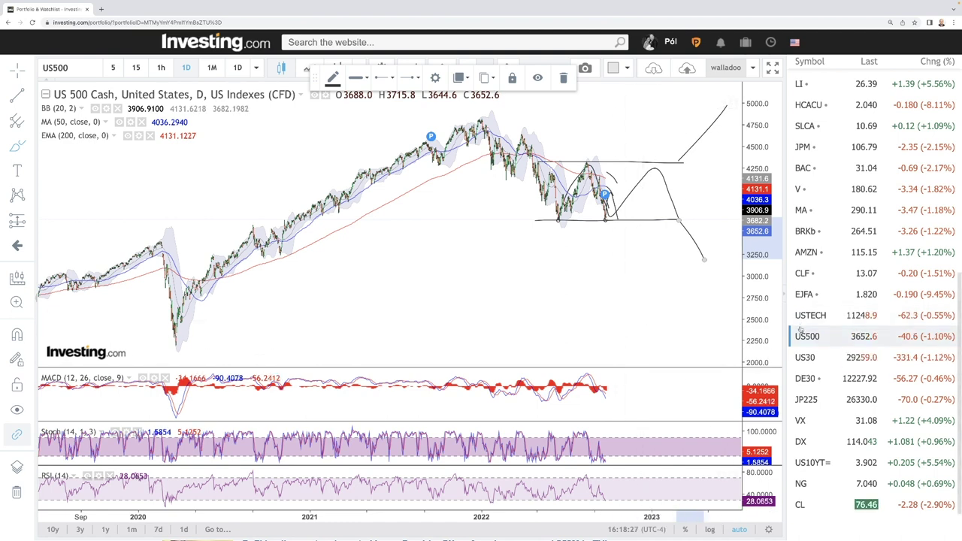
- On the US30 chart, draw a bracket beside the recent rally and a rebound curve from the latest candle
click(805, 357)
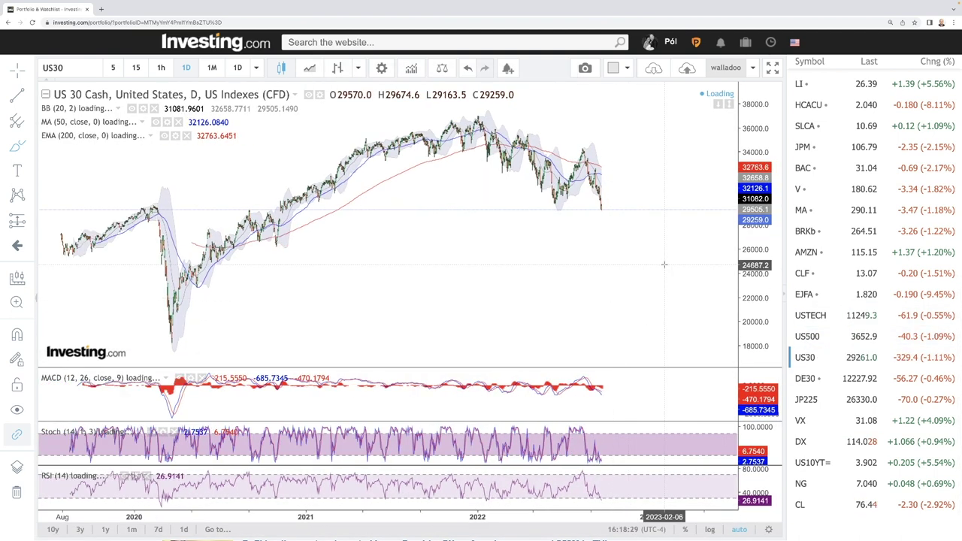
scroll(556, 270, up, 3)
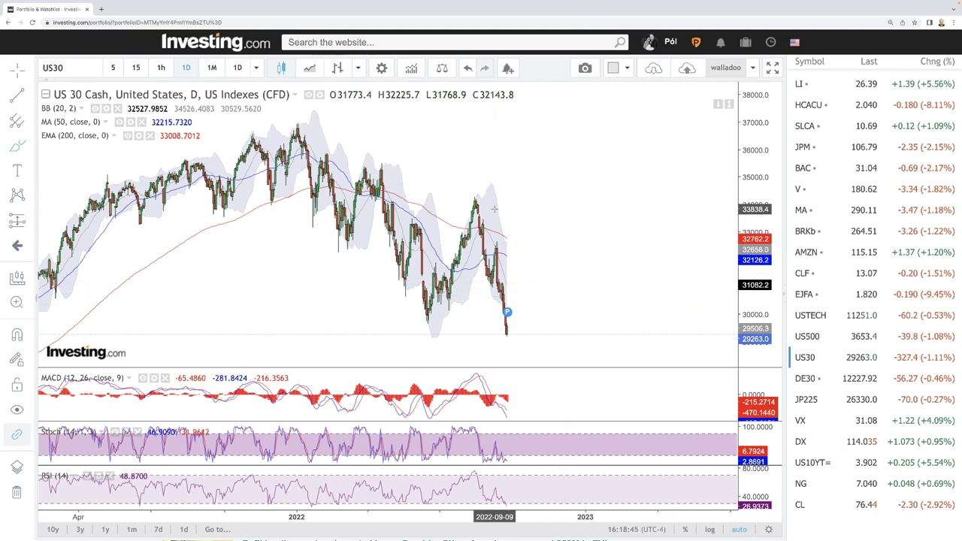
drag(495, 209, 498, 209)
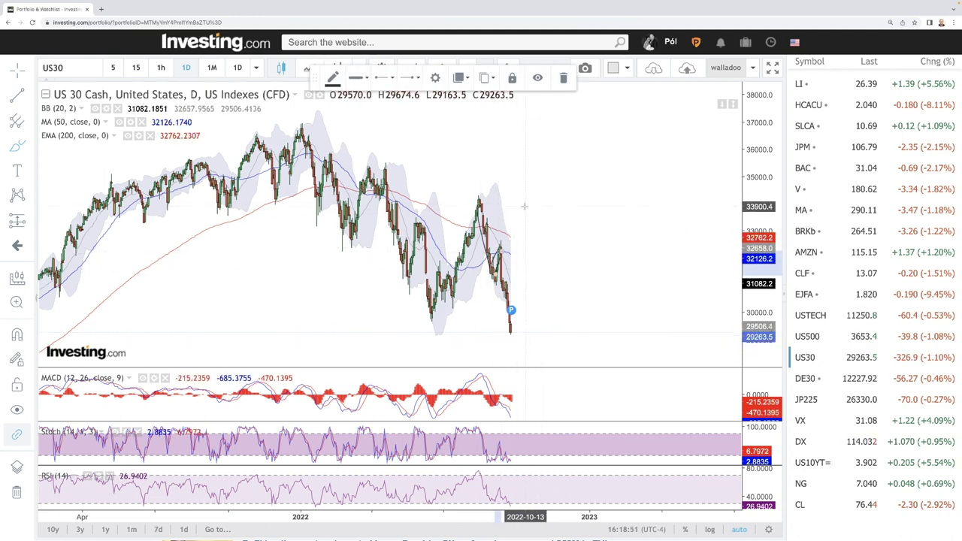
drag(525, 209, 535, 274)
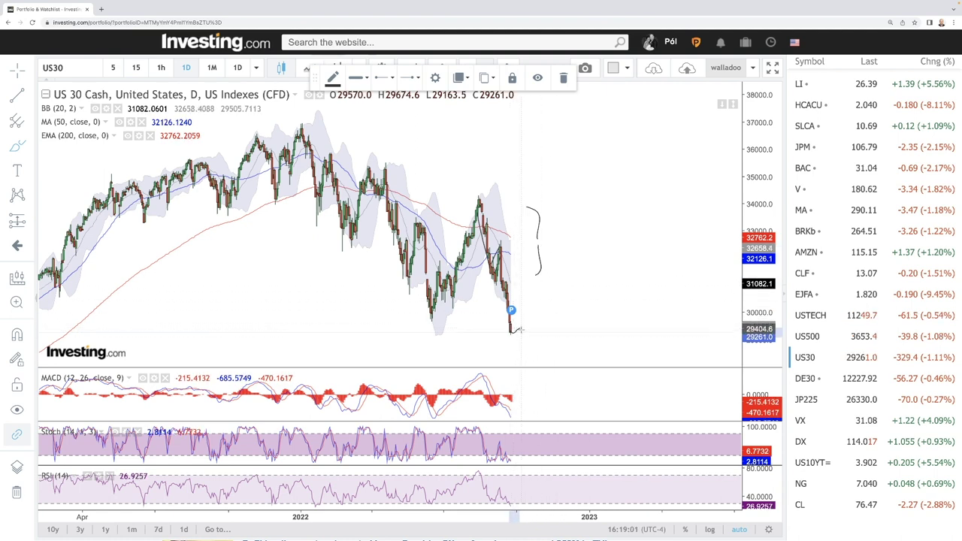
drag(518, 329, 571, 257)
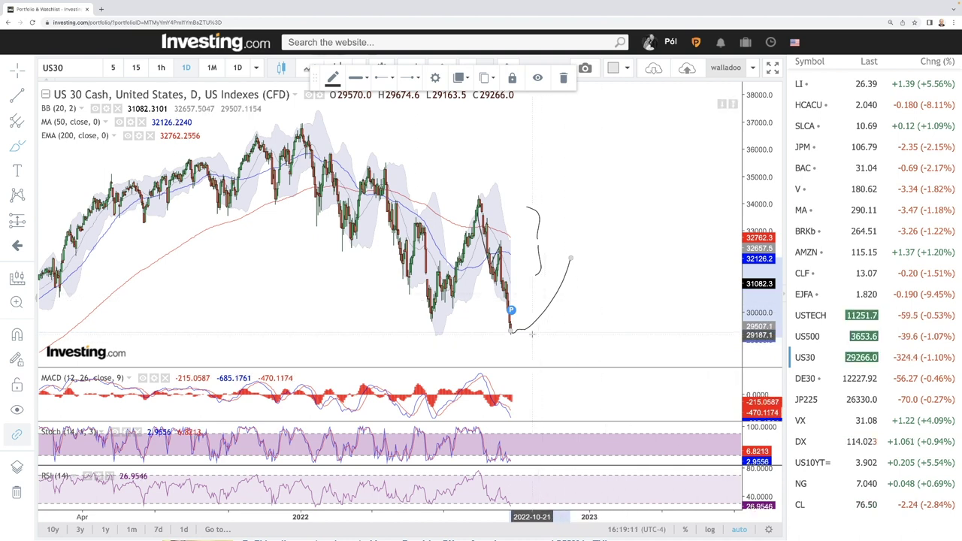
scroll(535, 315, up, 2)
scroll(531, 333, up, 1)
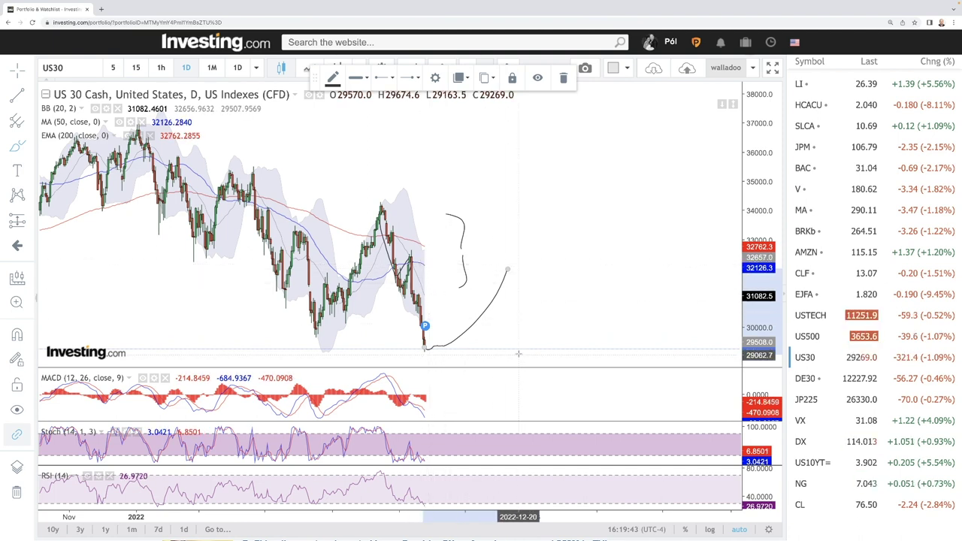
scroll(575, 312, down, 3)
scroll(579, 313, down, 3)
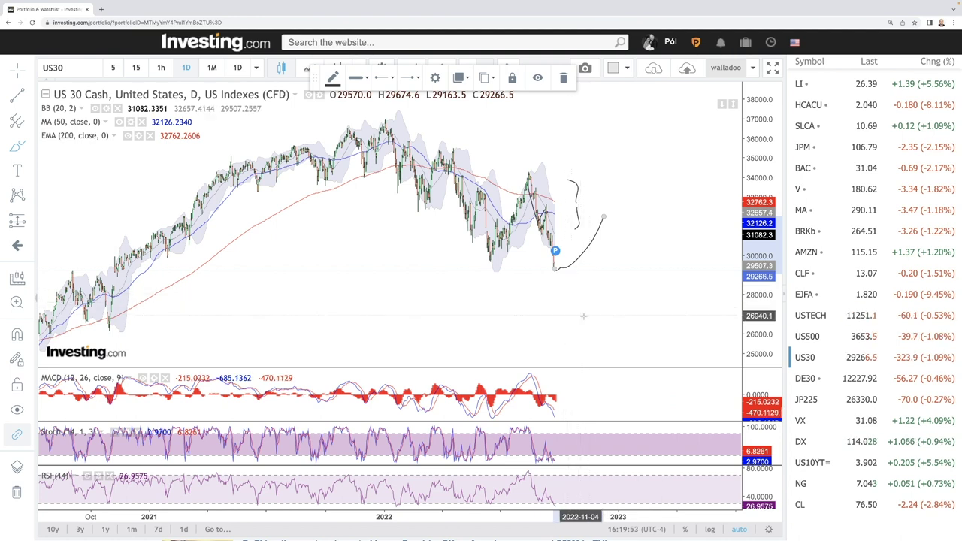
- On the DE30 chart, circle the three major 2022 lows, including the latest candle's low
click(805, 378)
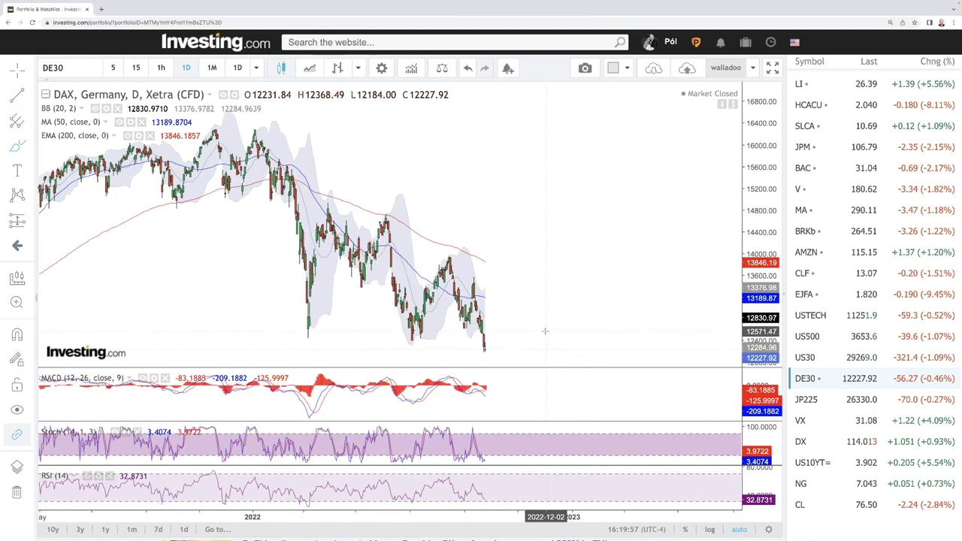
click(308, 336)
click(412, 335)
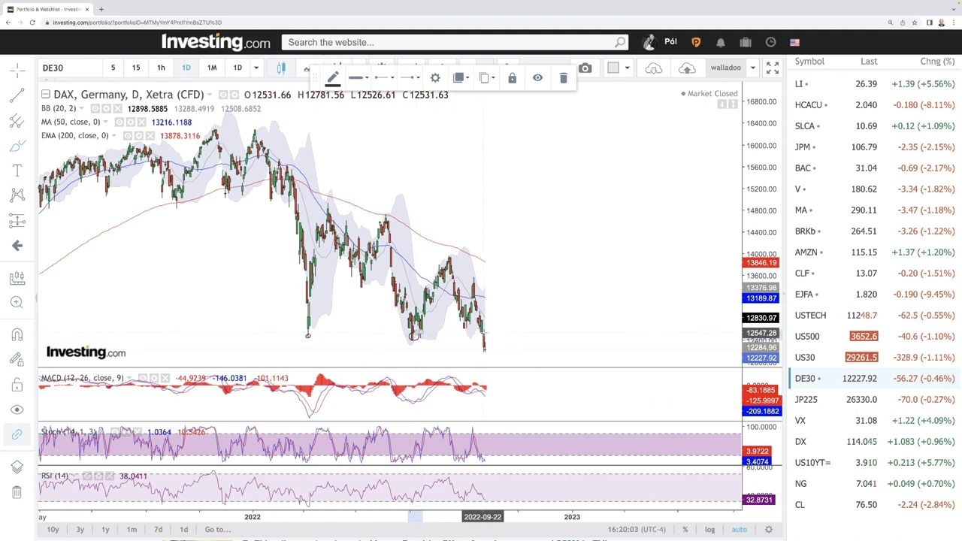
click(483, 335)
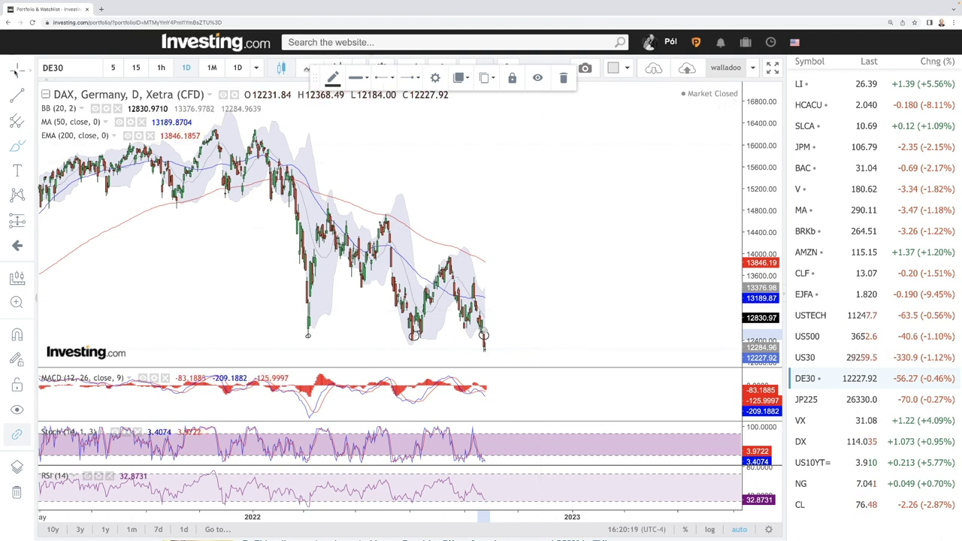
drag(483, 196, 536, 197)
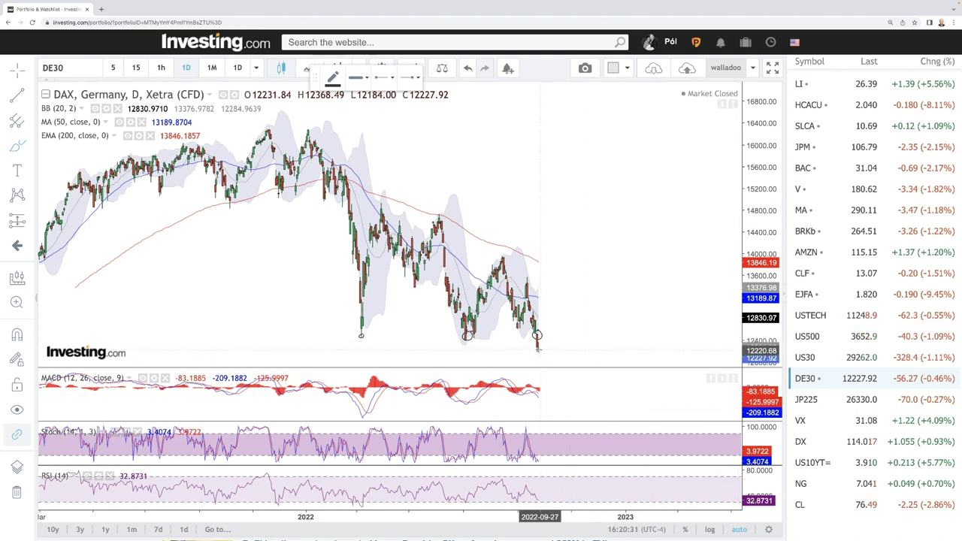
- Pan the DAX chart back to 2021 and extend two projected paths past the latest candle
scroll(535, 282, up, 3)
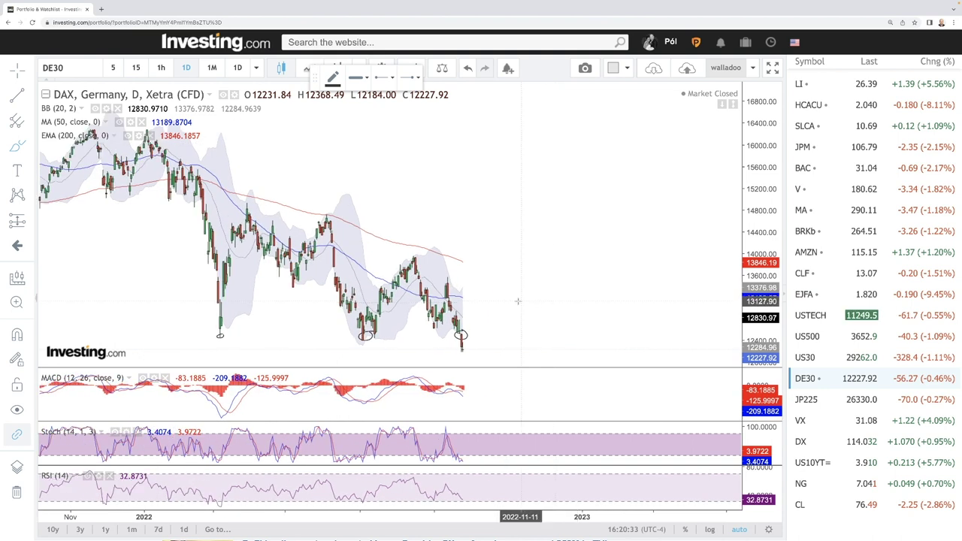
drag(375, 240, 540, 240)
click(16, 145)
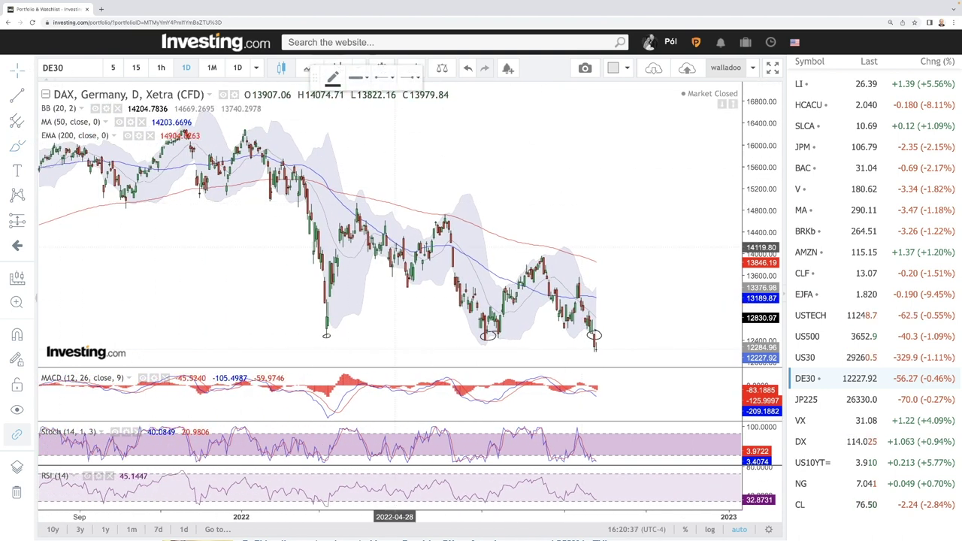
drag(594, 261, 658, 282)
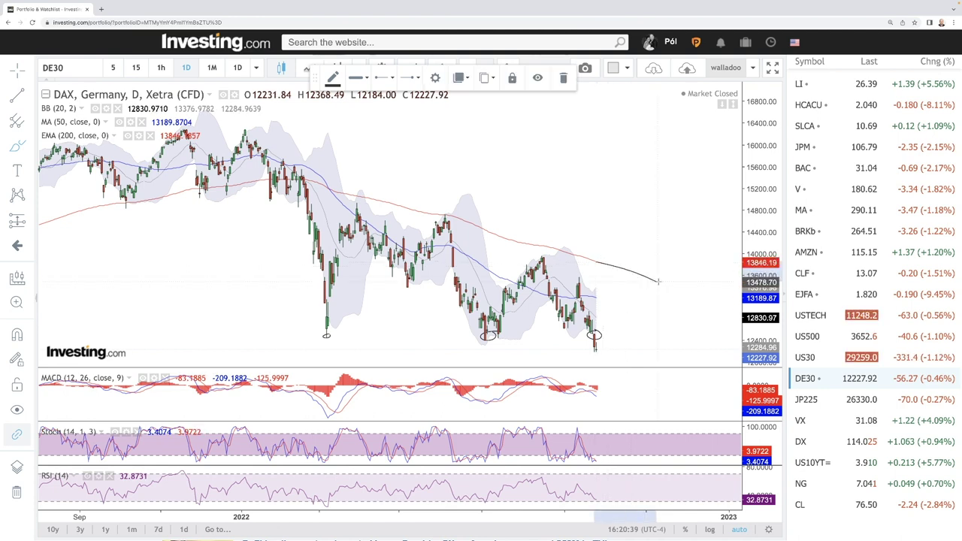
mouse_move(594, 297)
mouse_down()
mouse_move(639, 310)
mouse_move(607, 329)
mouse_move(622, 363)
mouse_up()
- Draw a support line across the DAX lows near 12400 plus two downward projection strokes
drag(326, 334, 608, 335)
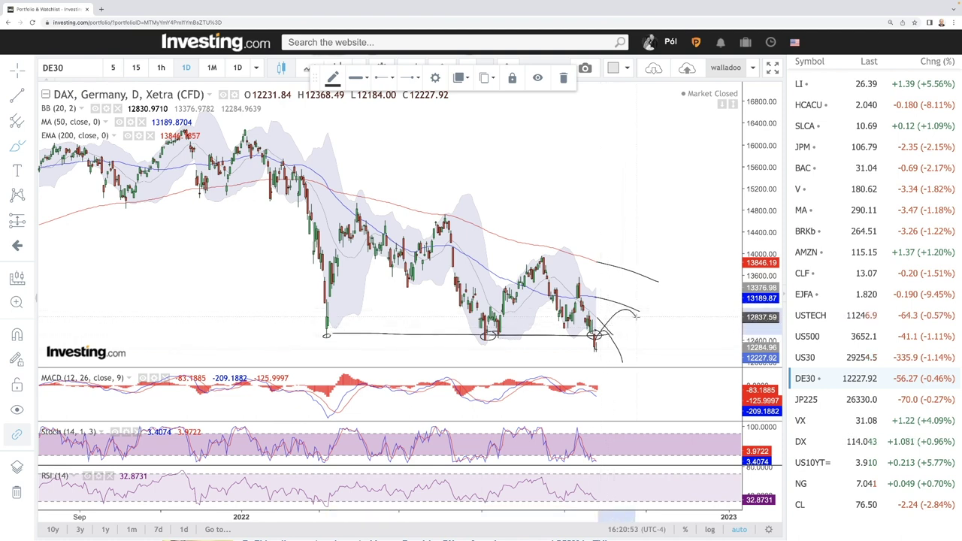
drag(635, 316, 661, 359)
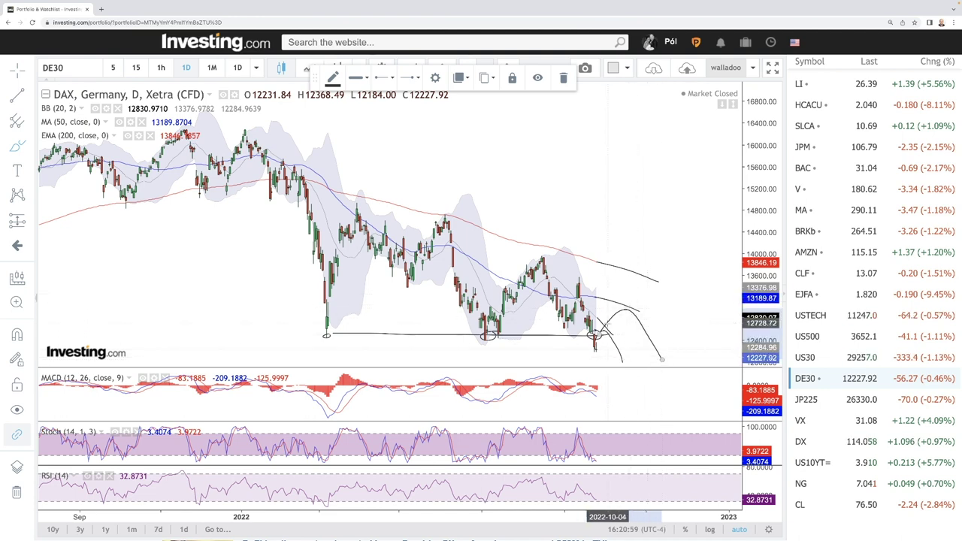
mouse_move(630, 293)
mouse_down()
mouse_move(617, 308)
mouse_move(630, 291)
mouse_move(688, 333)
mouse_move(705, 359)
mouse_up()
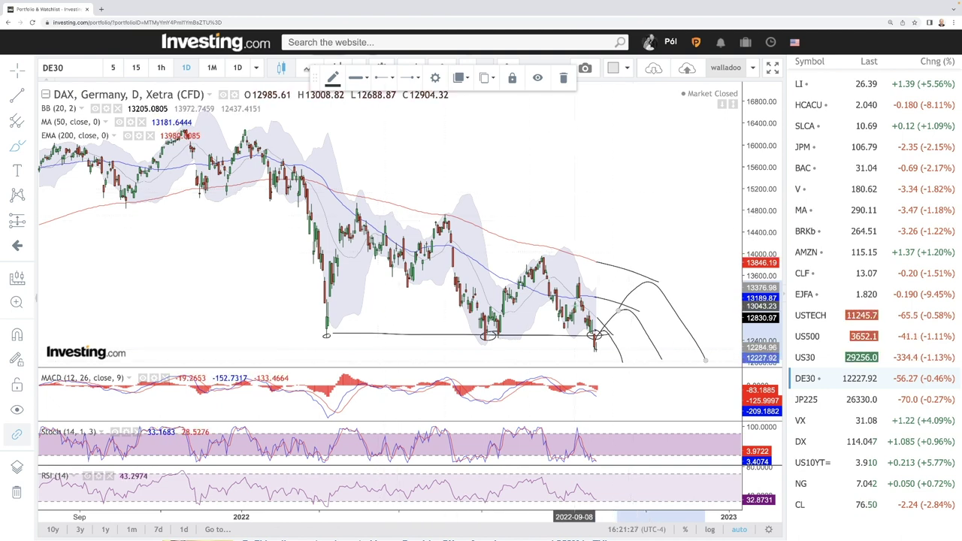
- On the Nikkei 225 futures chart, draw range lines near 28649 and 26060
click(807, 399)
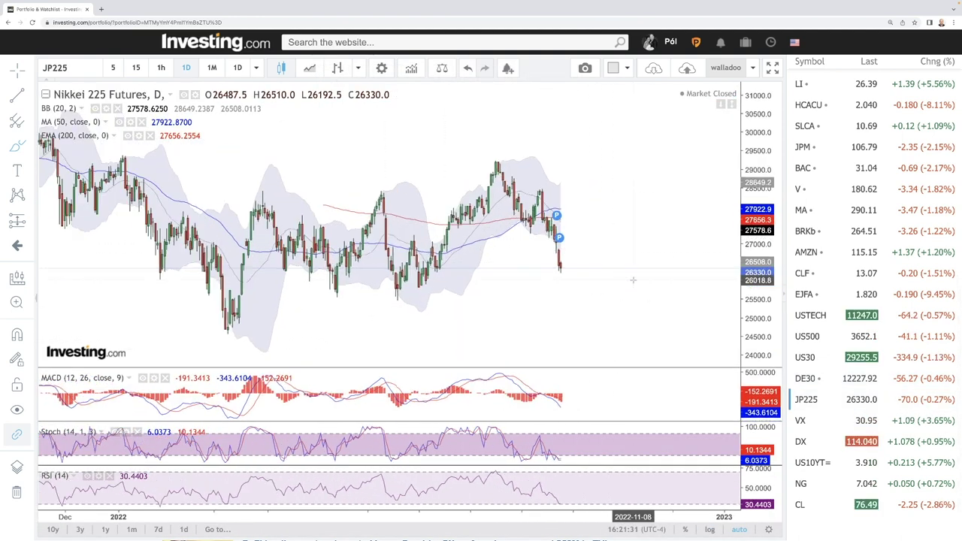
scroll(632, 280, up, 3)
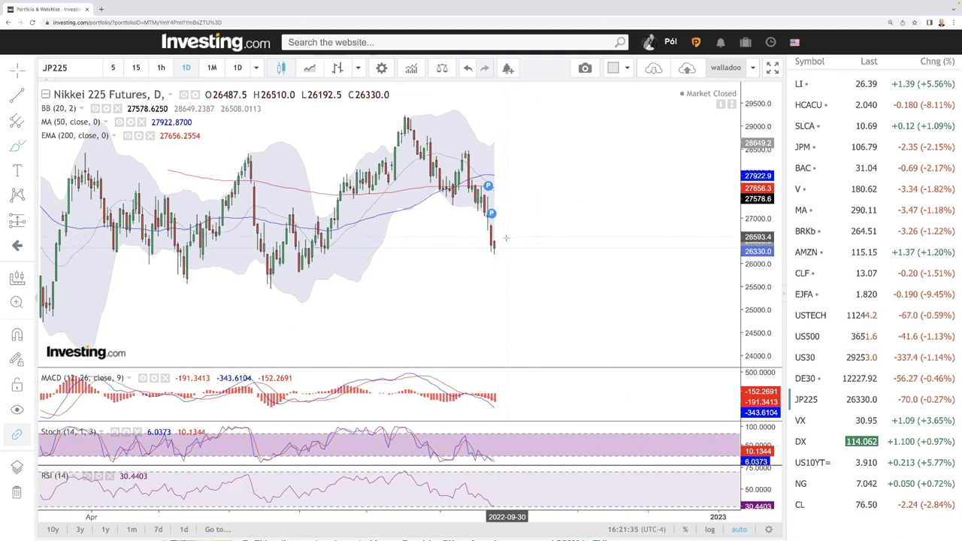
scroll(481, 225, down, 4)
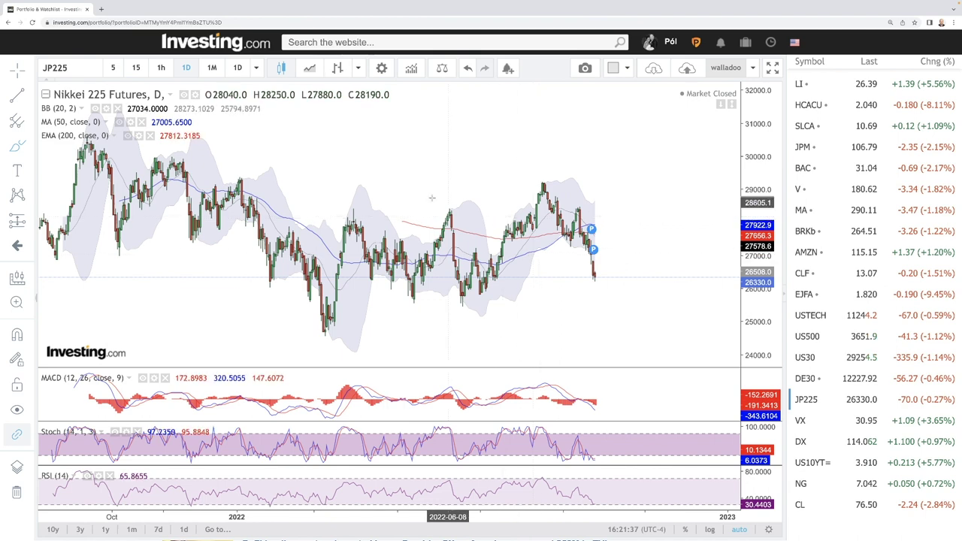
drag(253, 205, 624, 206)
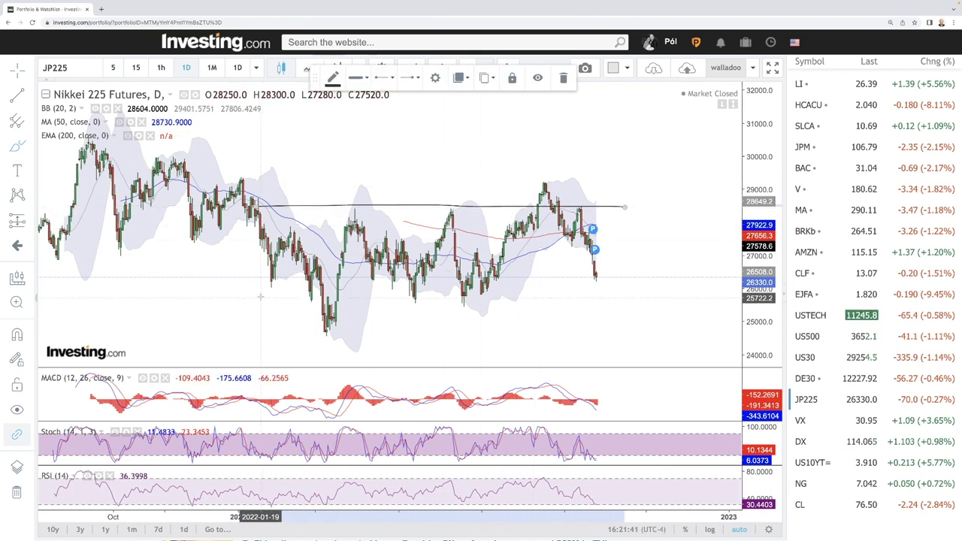
drag(261, 288, 607, 285)
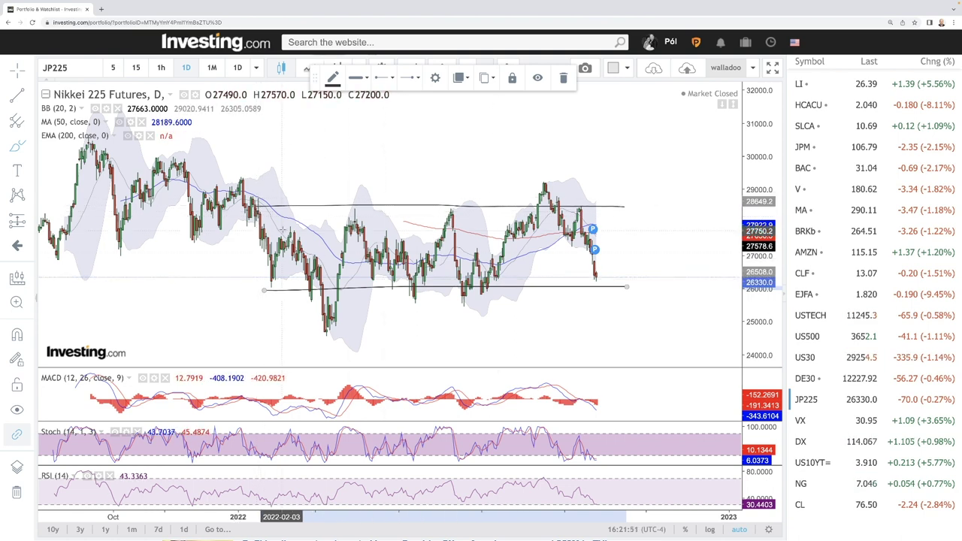
- Trace a five-point zigzag through the Nikkei swing highs and lows to the latest candle, then zoom in
click(324, 288)
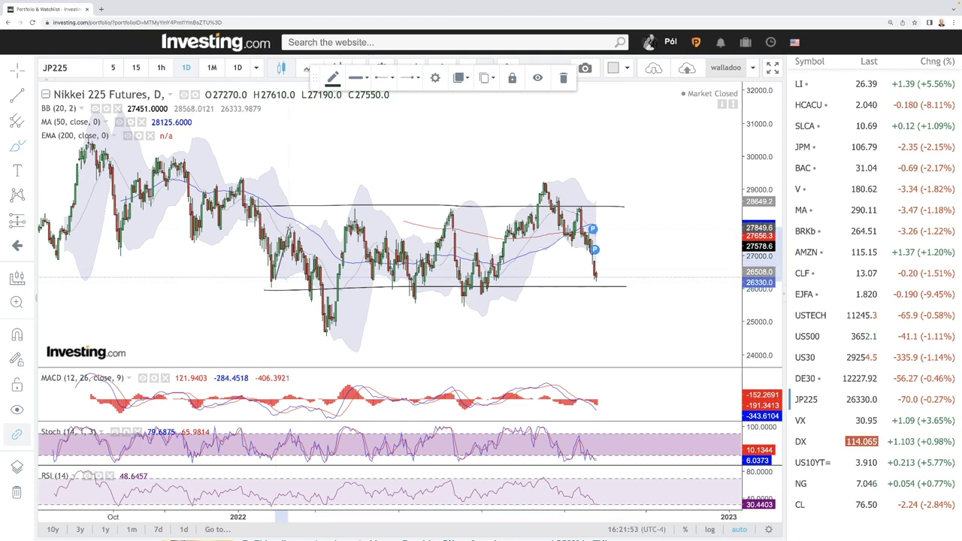
click(371, 216)
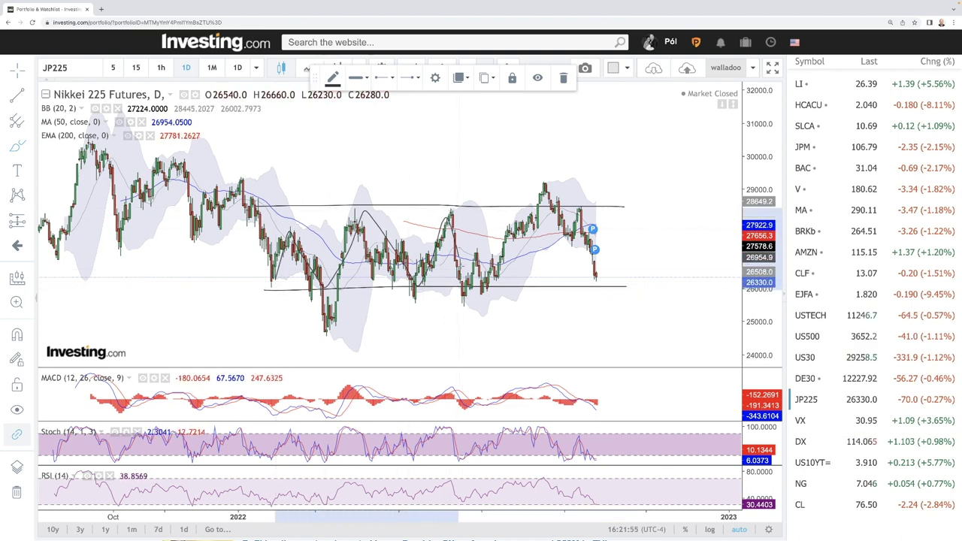
click(467, 289)
click(545, 199)
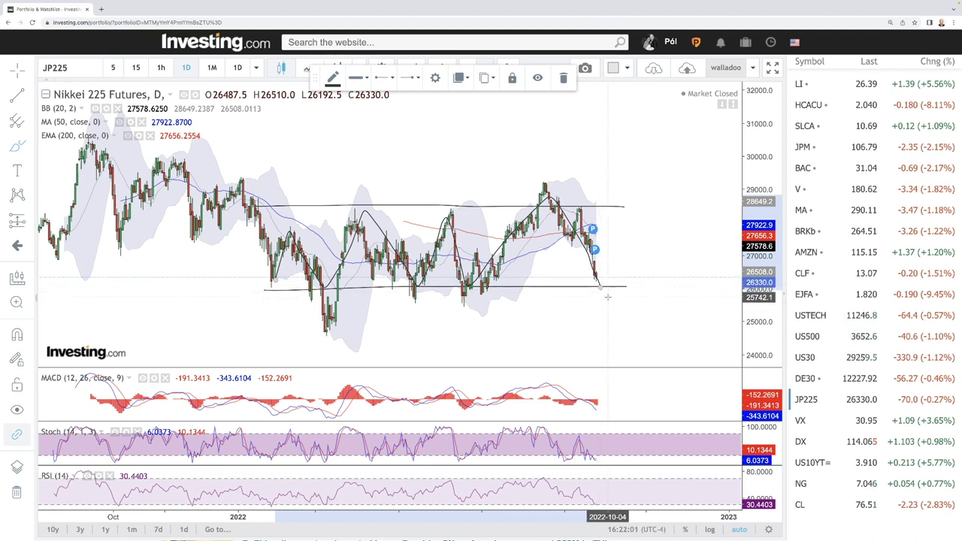
double_click(599, 286)
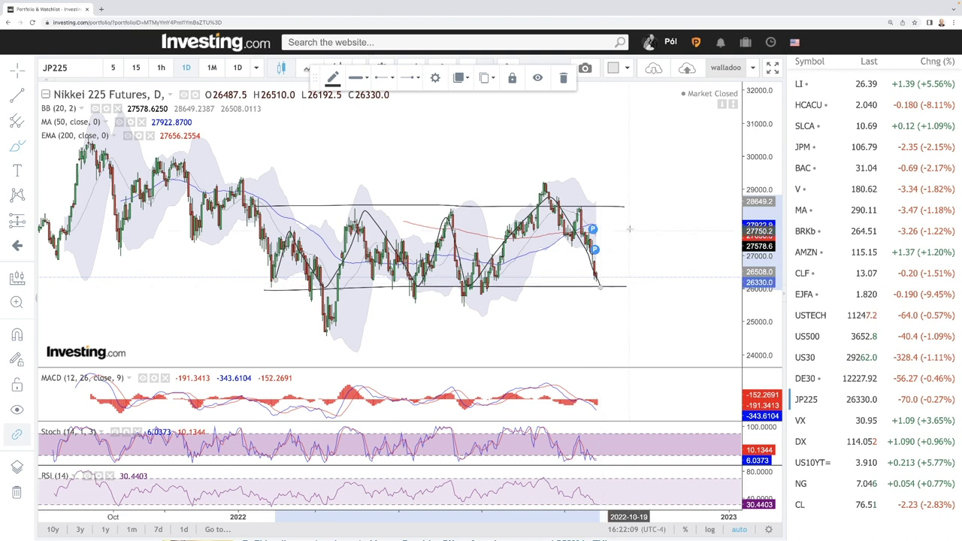
scroll(639, 219, up, 3)
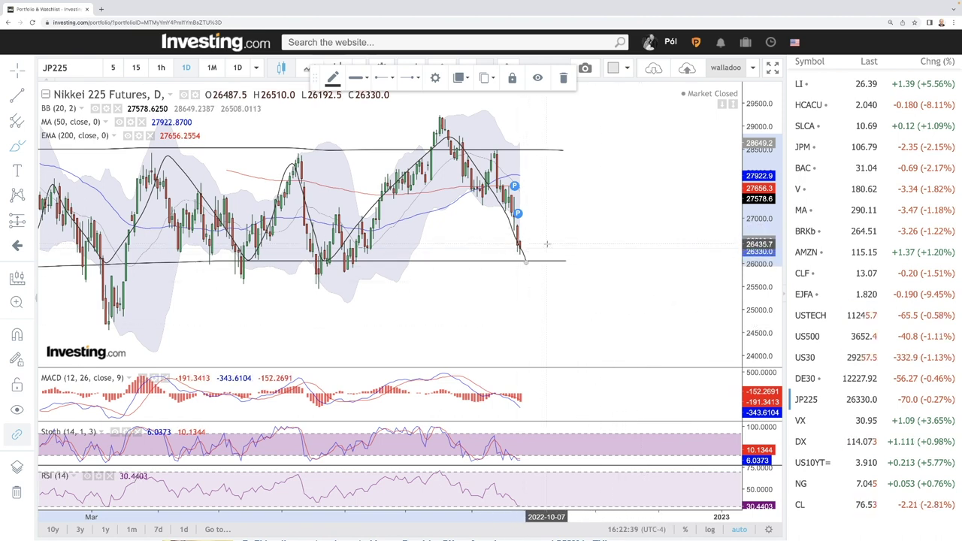
- Show the VX futures daily chart zoomed out, and start a path through its recent swings
click(816, 423)
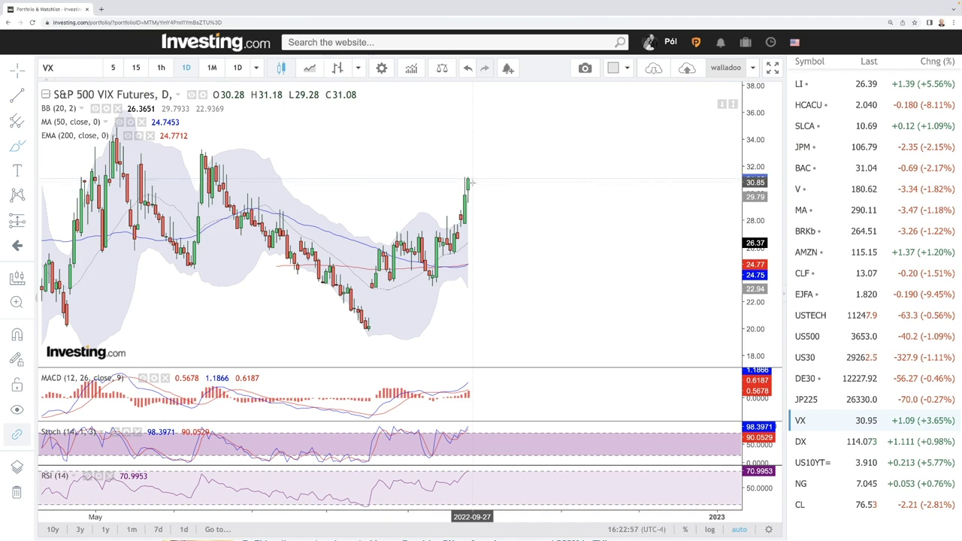
scroll(553, 263, down, 3)
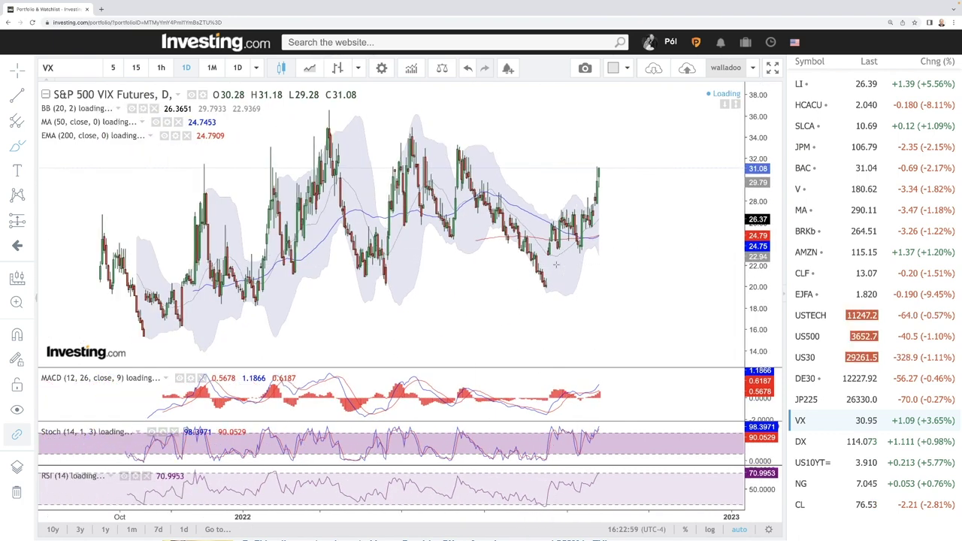
scroll(576, 178, down, 1)
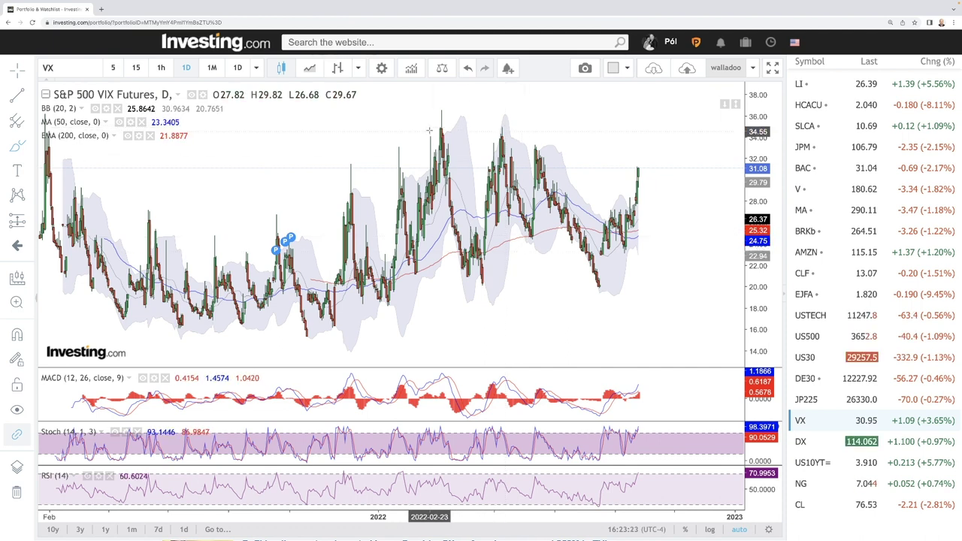
click(448, 226)
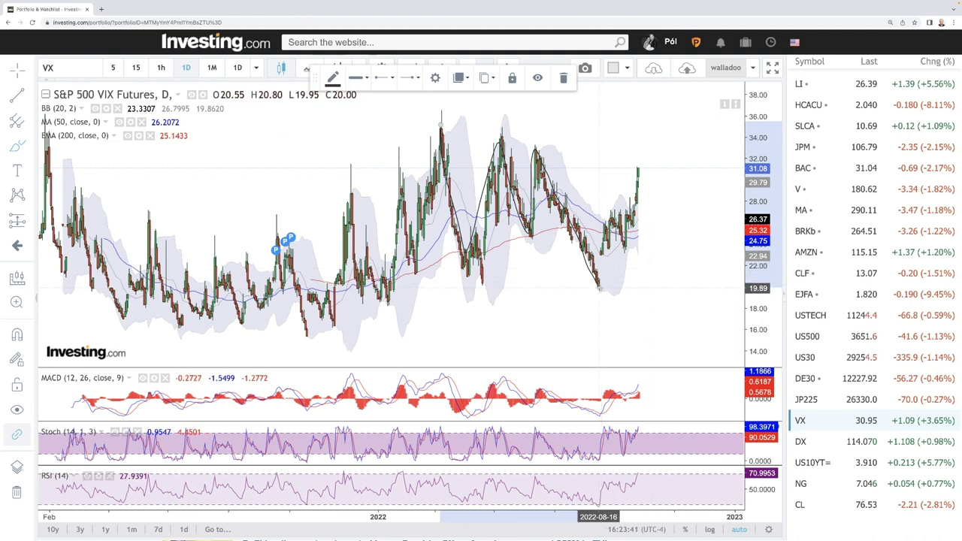
- Extend the VIX path to the latest candle top and zigzag on to a projected pullback point
drag(598, 288, 640, 167)
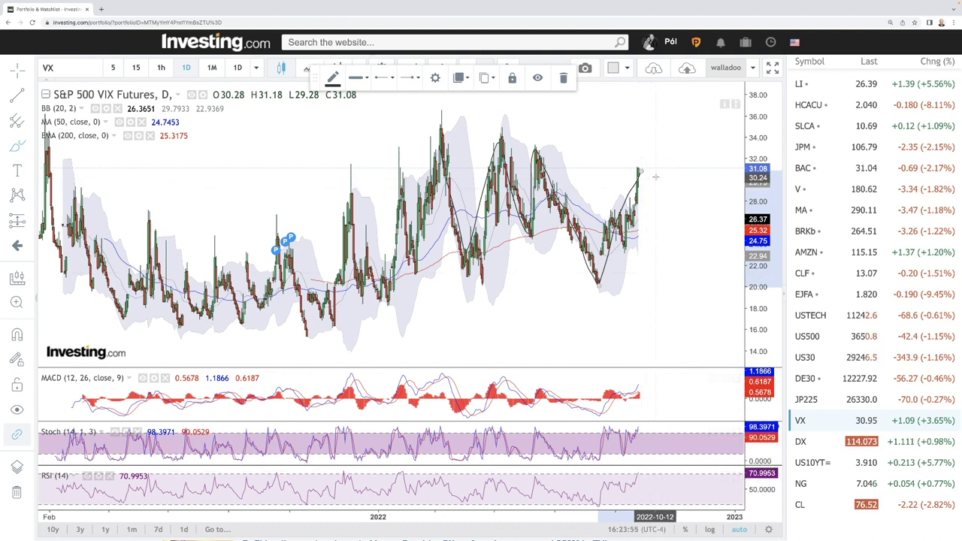
scroll(639, 169, up, 5)
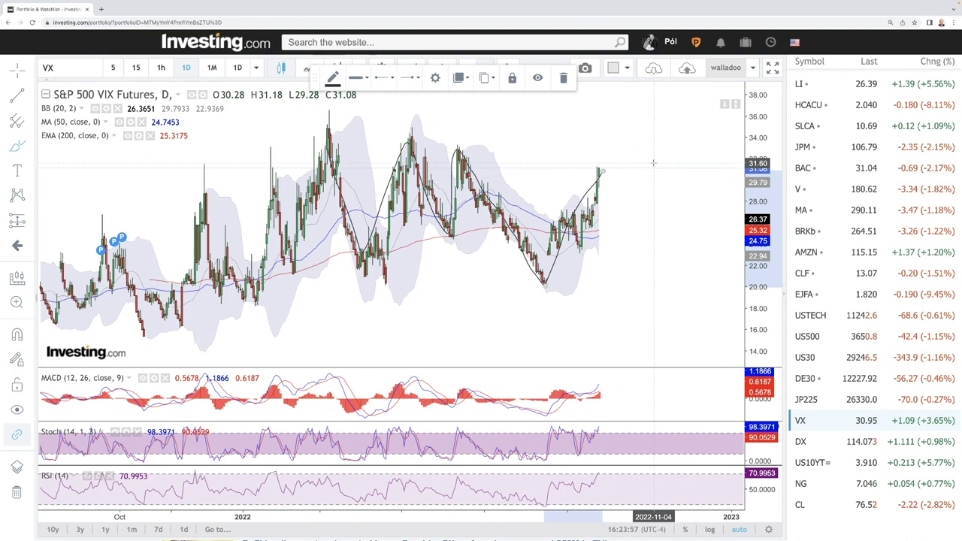
click(549, 176)
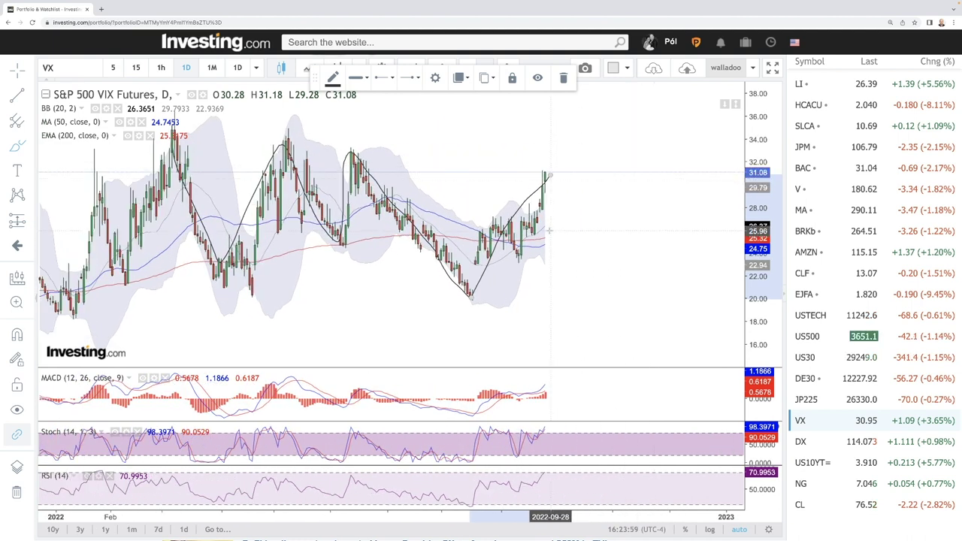
click(546, 227)
click(575, 204)
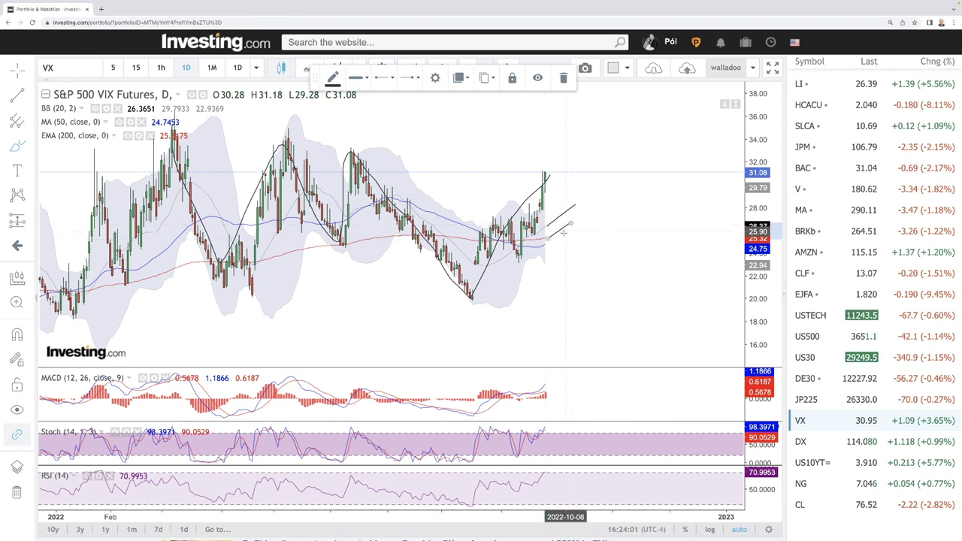
- Sketch rising and falling (toward 17.59) projection curves, a short channel line, and a 19.84 support line
mouse_move(555, 178)
mouse_down()
mouse_move(564, 200)
mouse_move(608, 137)
mouse_up()
click(571, 222)
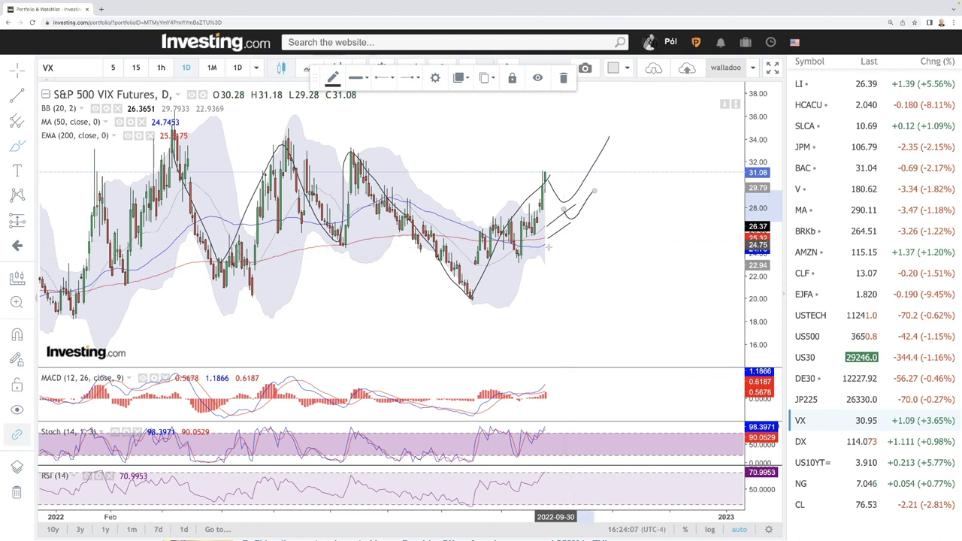
drag(551, 179, 600, 324)
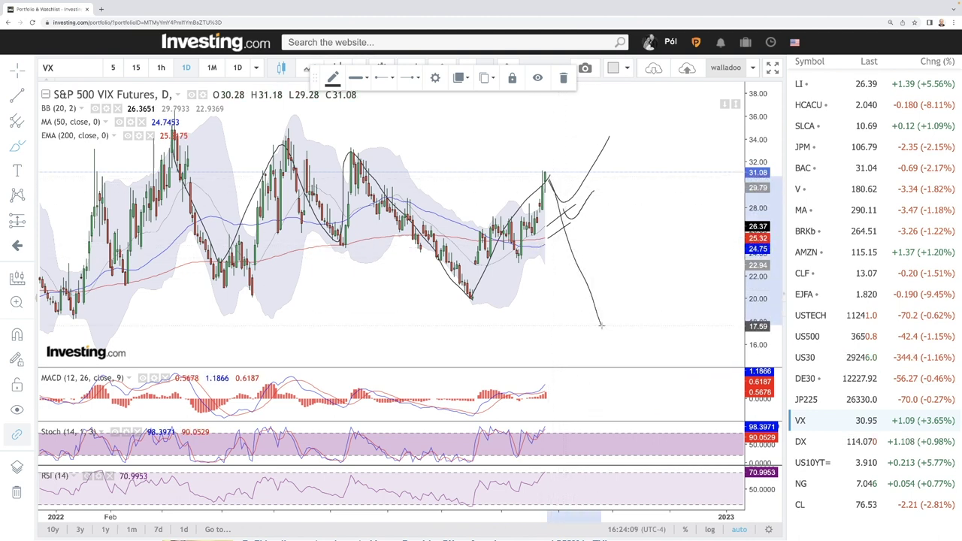
drag(457, 301, 579, 301)
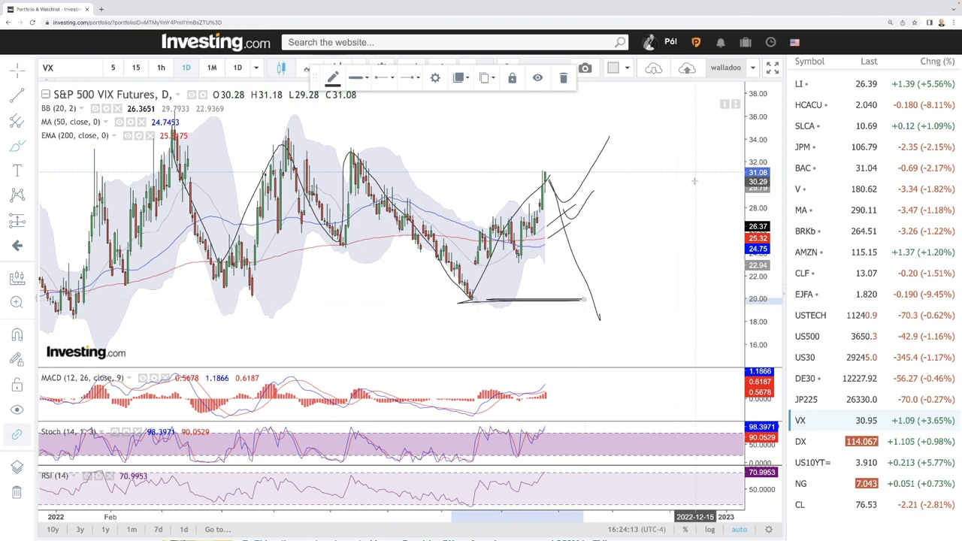
- Show the US 10-year yield chart on weekly bars
click(813, 462)
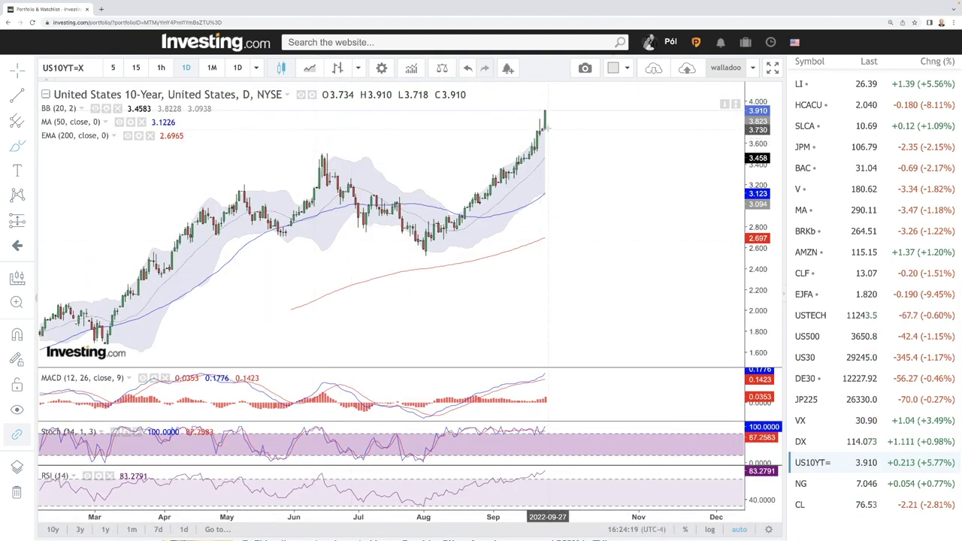
scroll(546, 114, up, 3)
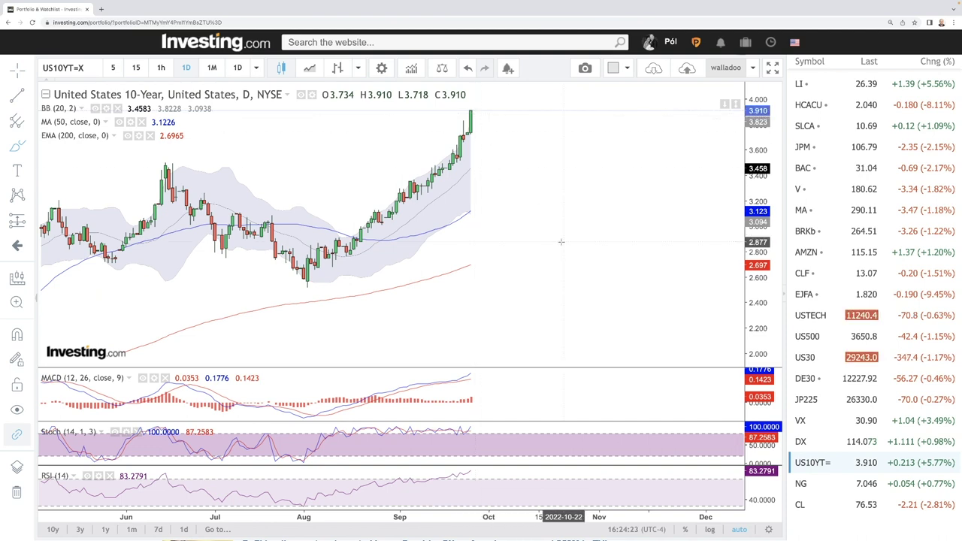
scroll(560, 242, down, 4)
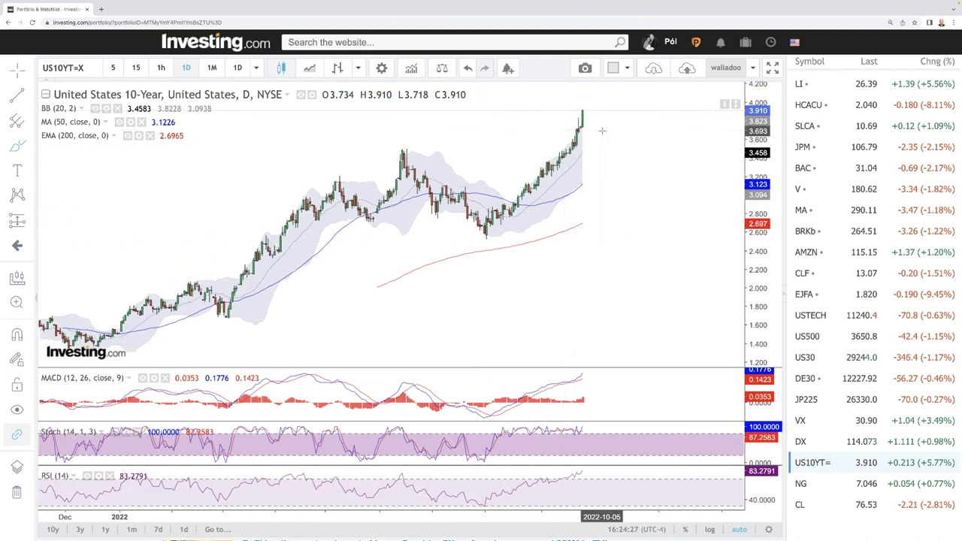
click(256, 68)
click(248, 286)
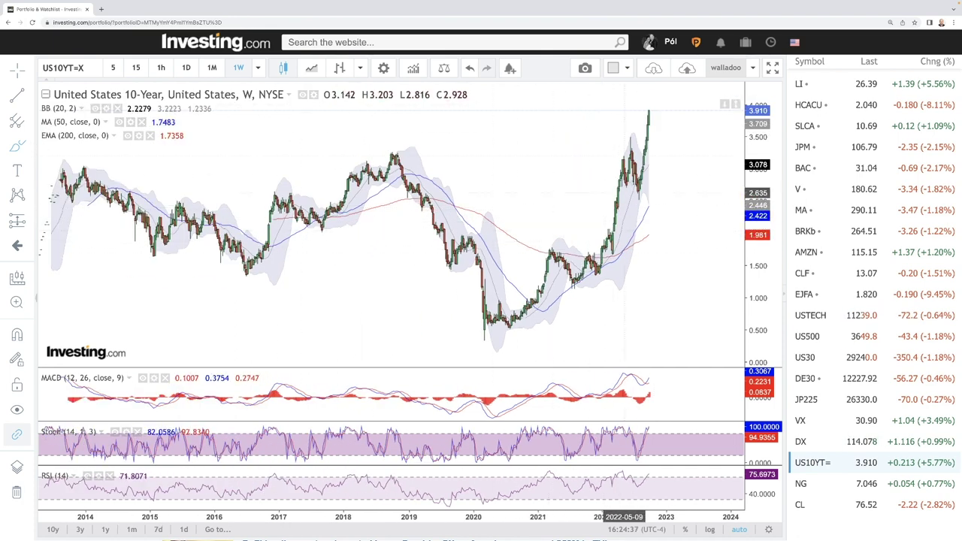
- Sketch a curve along the 2021–2022 yield rise, then return to daily bars
drag(601, 263, 628, 144)
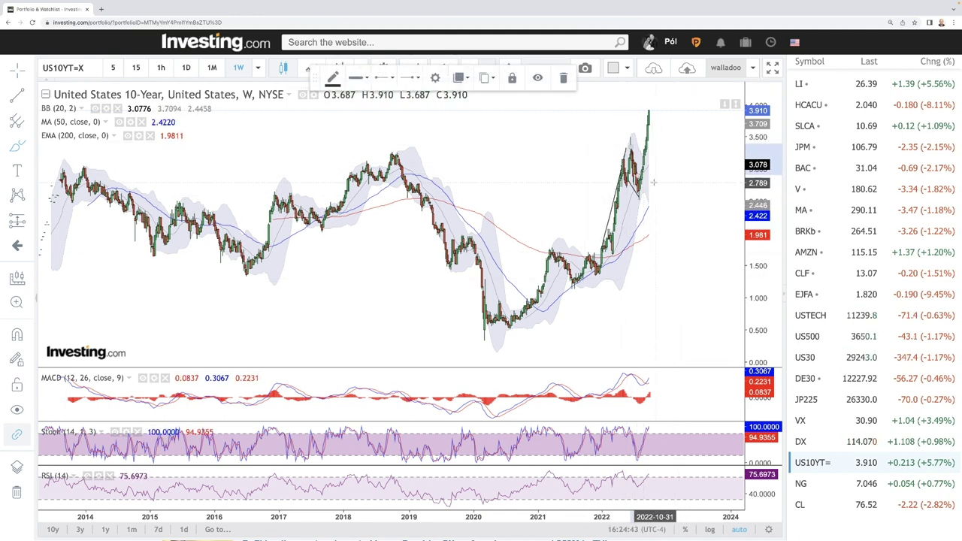
scroll(655, 131, up, 3)
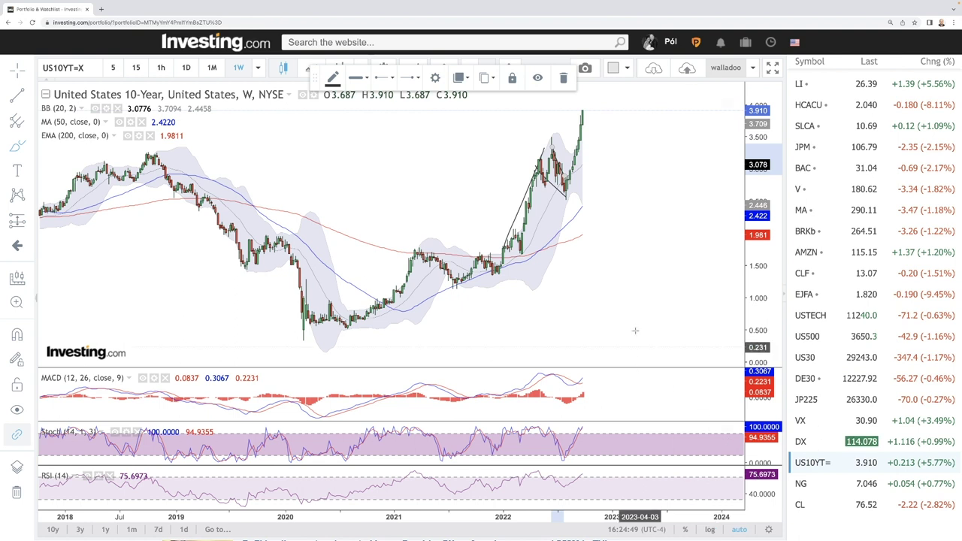
click(562, 88)
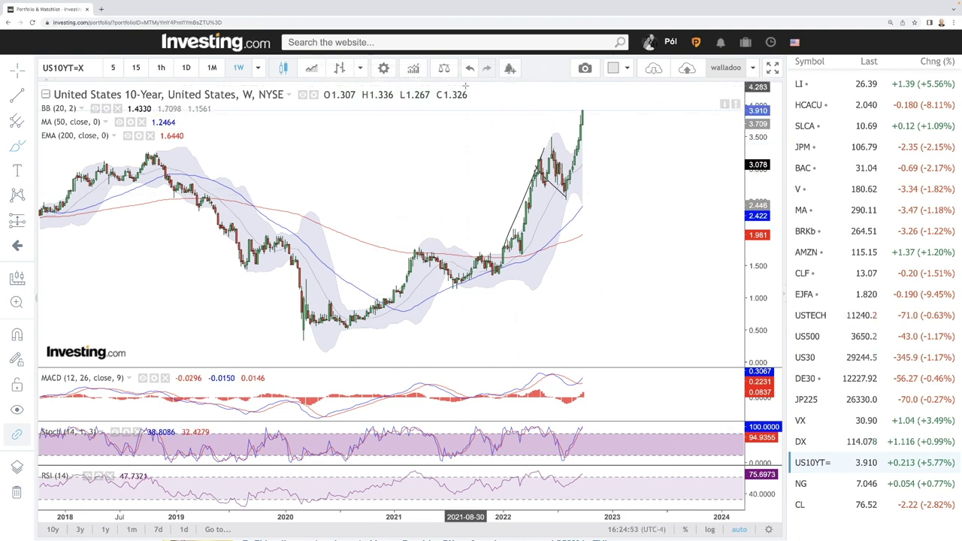
click(187, 68)
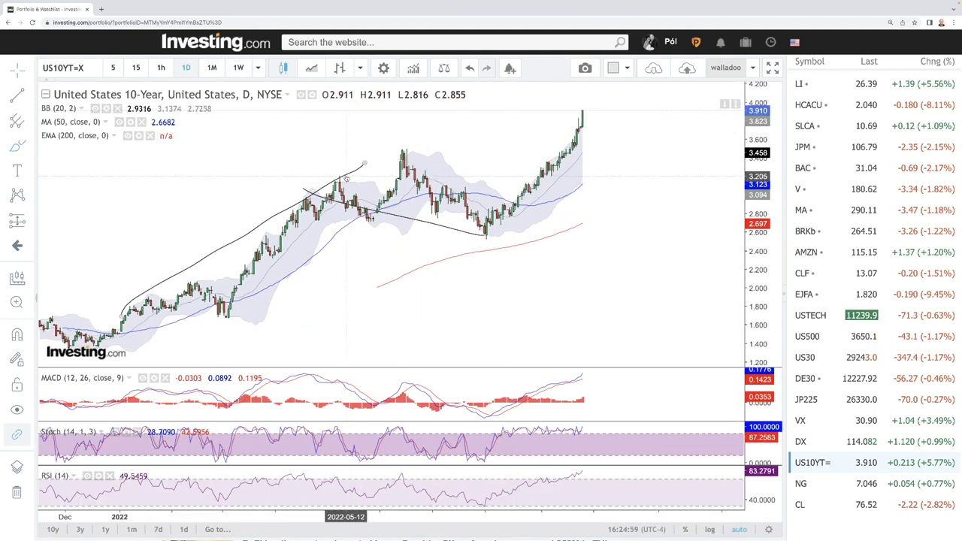
- Undo the freehand and black trend lines with Ctrl+Z and ready the Brush tool
key(ctrl+z)
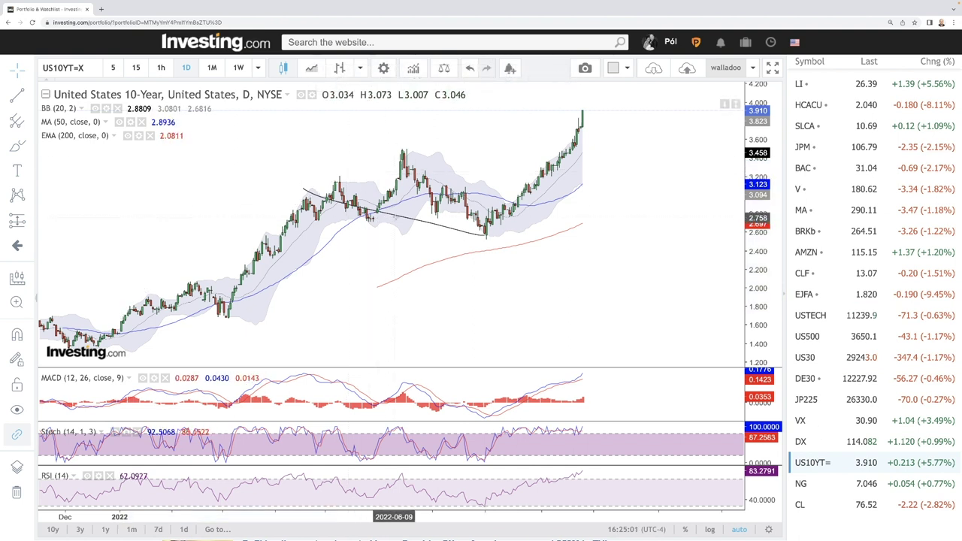
key(ctrl+z)
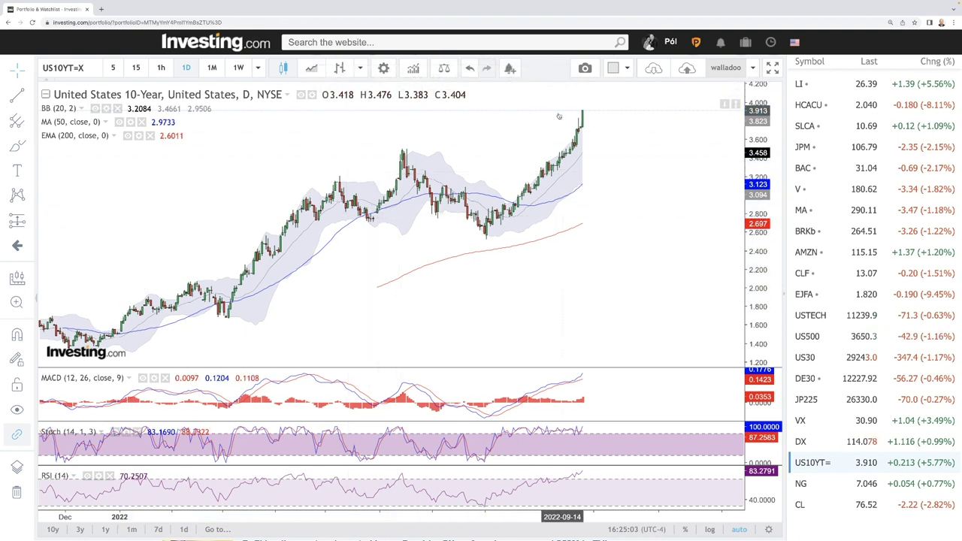
key(alt+b)
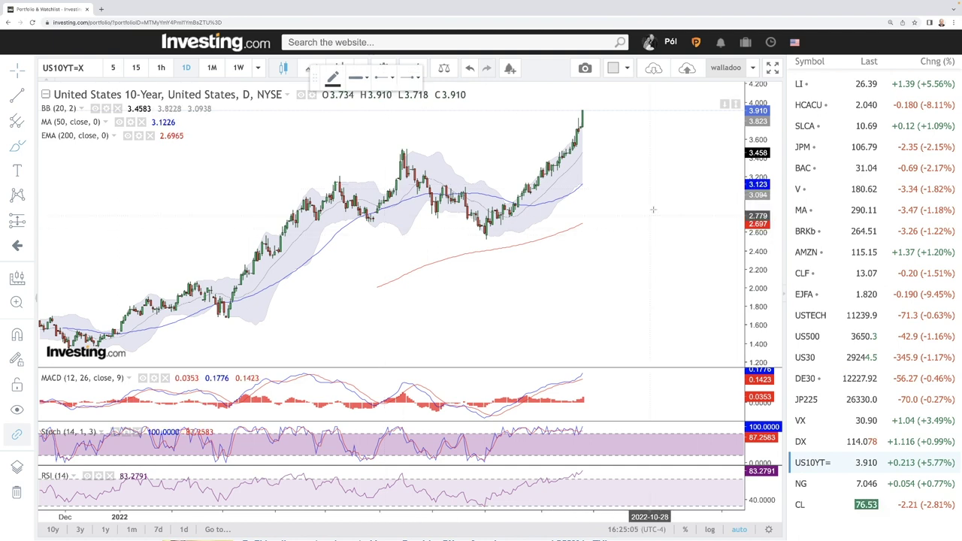
scroll(558, 138, up, 3)
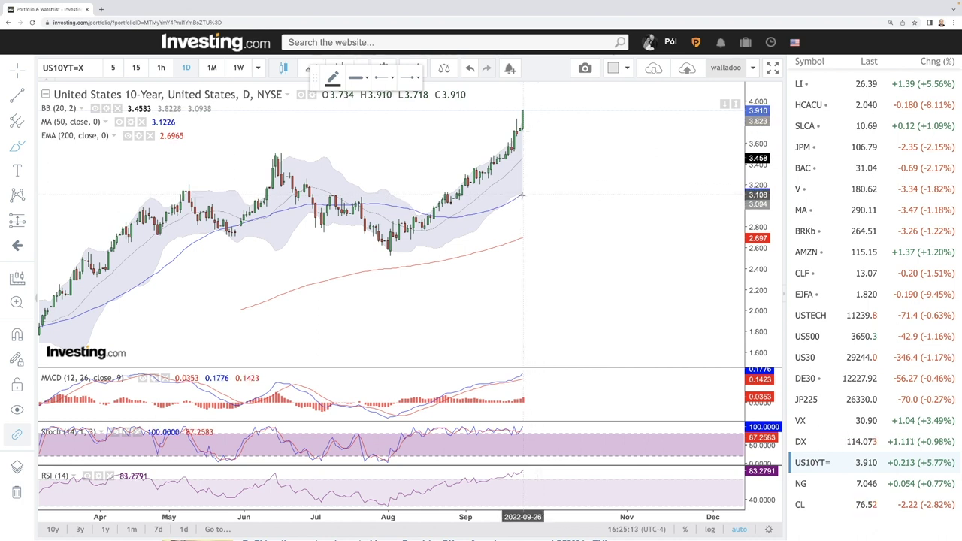
- Draw a rectangle zone around the 3.1–3.2 yield level
click(23, 147)
click(105, 166)
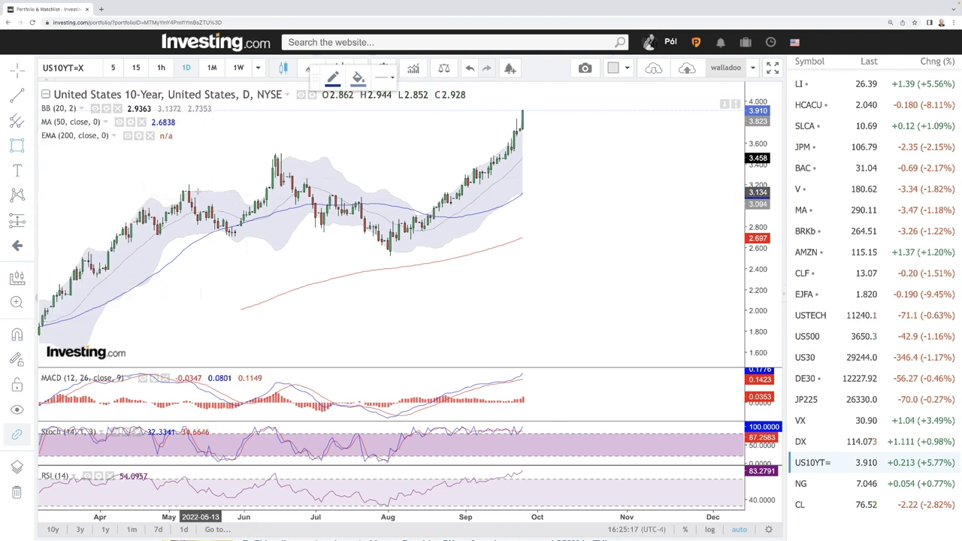
mouse_move(183, 183)
mouse_down()
mouse_move(269, 196)
mouse_move(537, 194)
mouse_up()
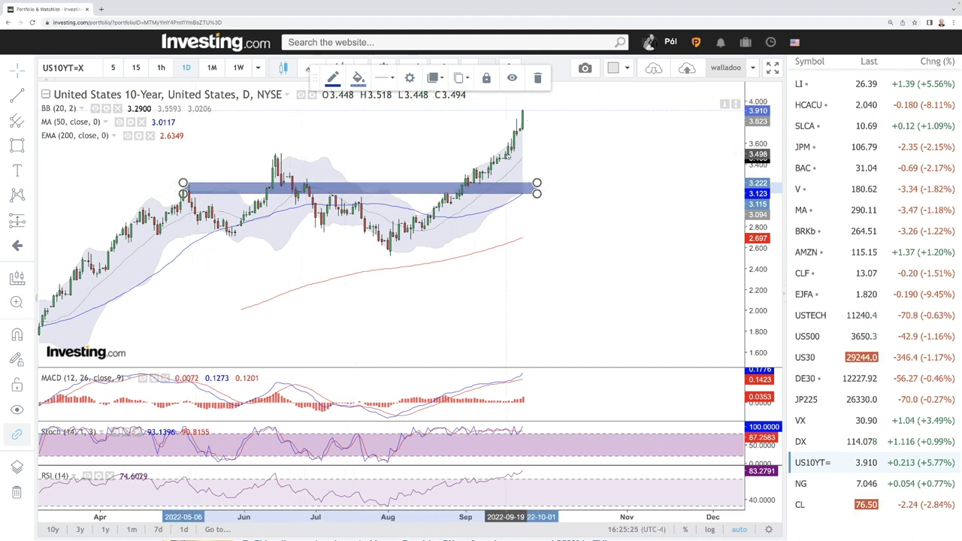
- Brush a pullback curve, a rally from the 200-day EMA, and the June-to-August swing path
click(30, 147)
click(103, 145)
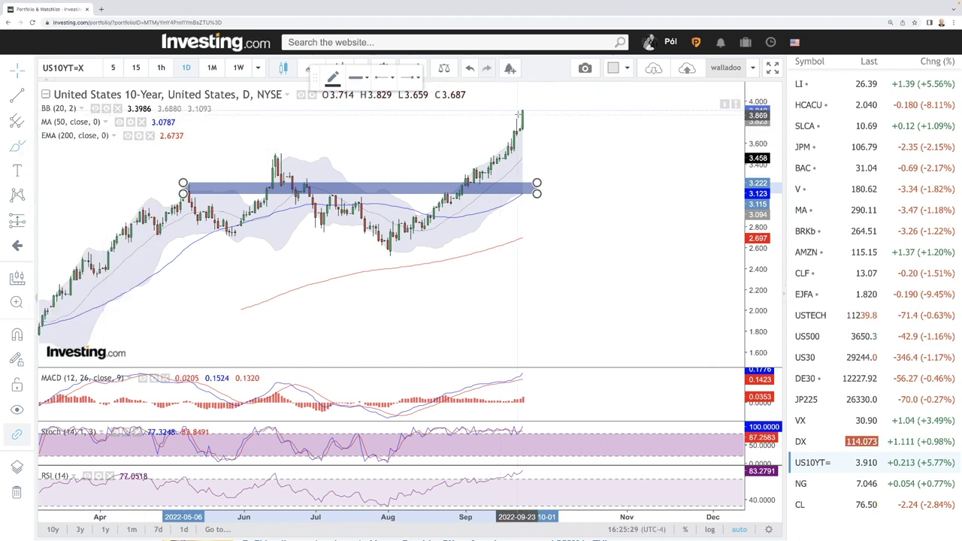
mouse_move(523, 113)
mouse_down()
mouse_move(530, 148)
mouse_move(577, 135)
mouse_move(591, 118)
mouse_up()
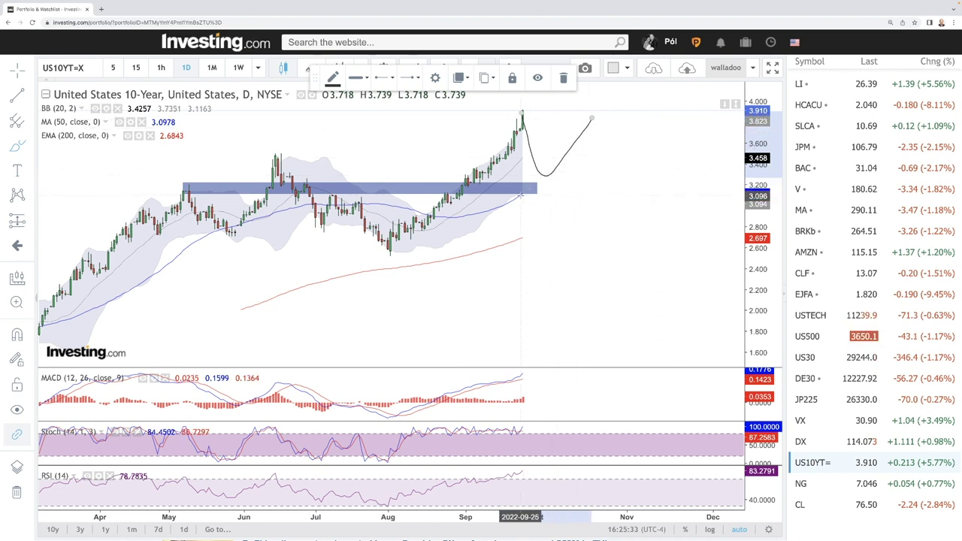
drag(521, 239, 649, 163)
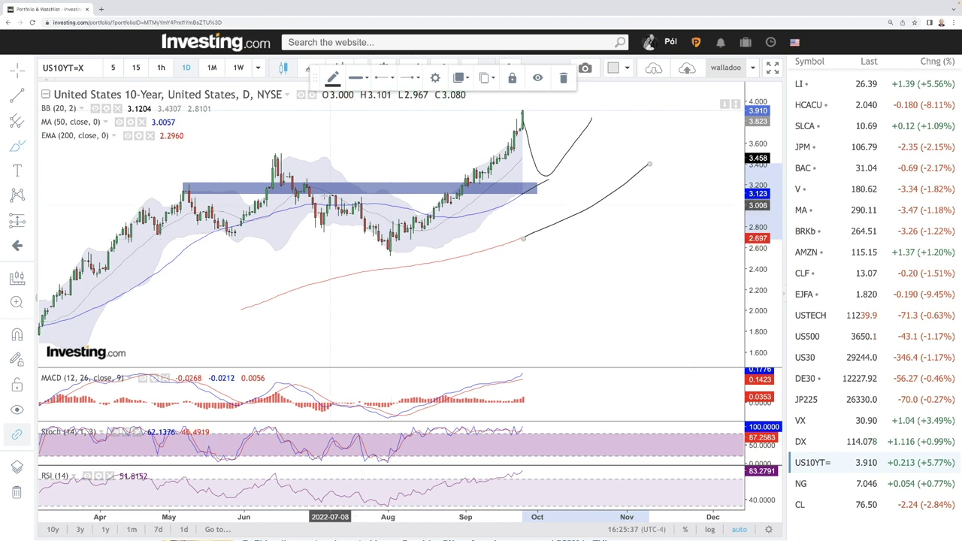
mouse_move(279, 158)
mouse_down()
mouse_move(379, 257)
mouse_move(481, 167)
mouse_move(535, 142)
mouse_move(575, 191)
mouse_move(630, 114)
mouse_up()
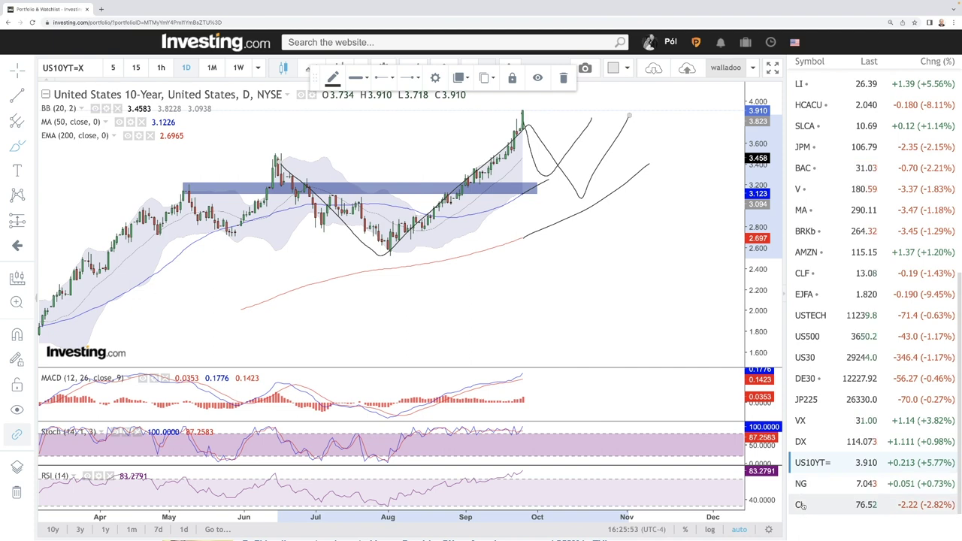
- Switch to crude oil CL and draw the upper and lower falling channel lines from June
click(802, 504)
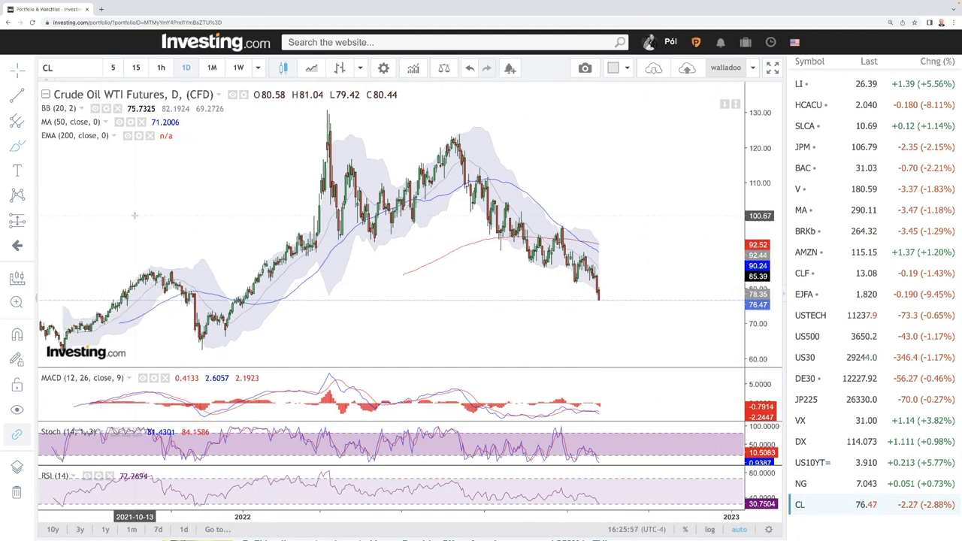
drag(462, 160, 597, 250)
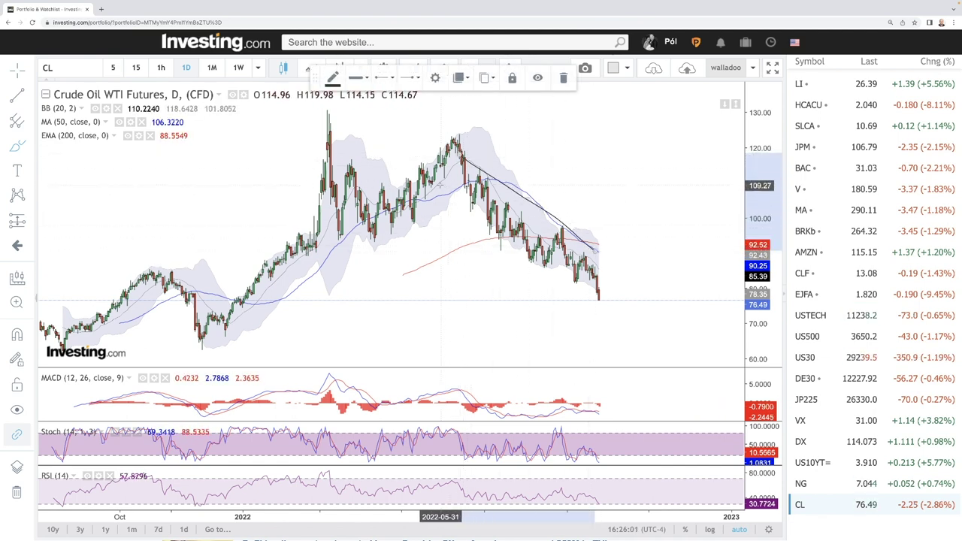
drag(435, 174, 607, 312)
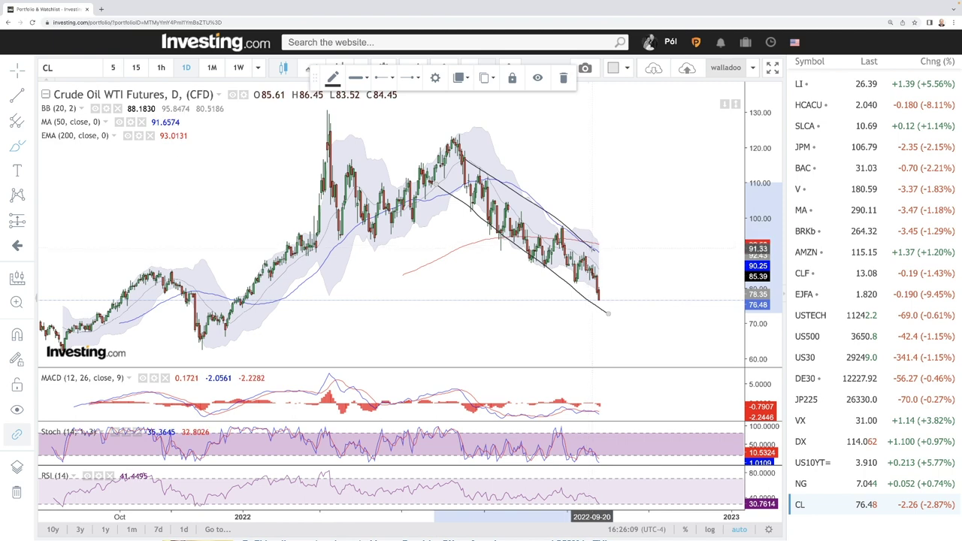
- Extend the channel line right and sketch a bounce curve from the latest low
drag(597, 251, 624, 272)
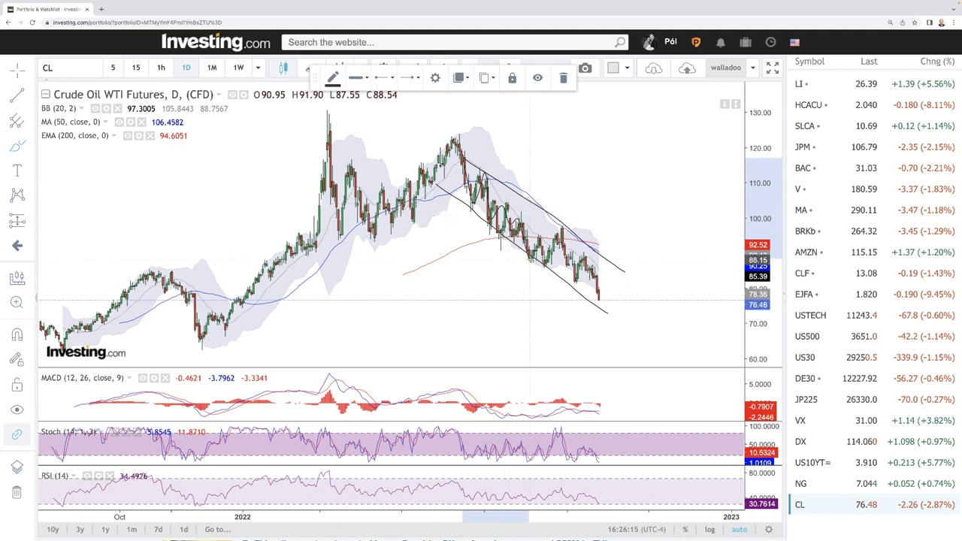
mouse_move(548, 245)
mouse_down()
mouse_move(563, 227)
mouse_move(600, 303)
mouse_move(609, 278)
mouse_up()
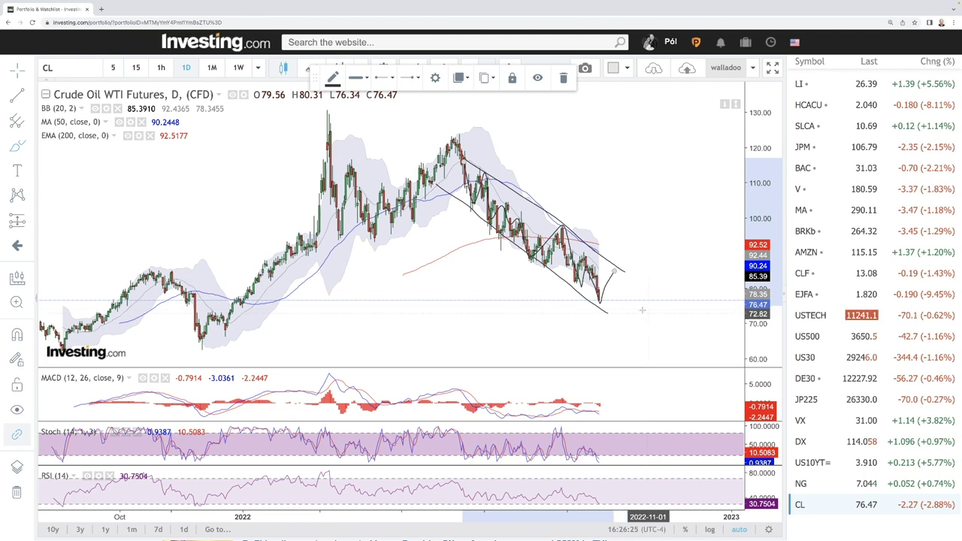
scroll(652, 314, up, 3)
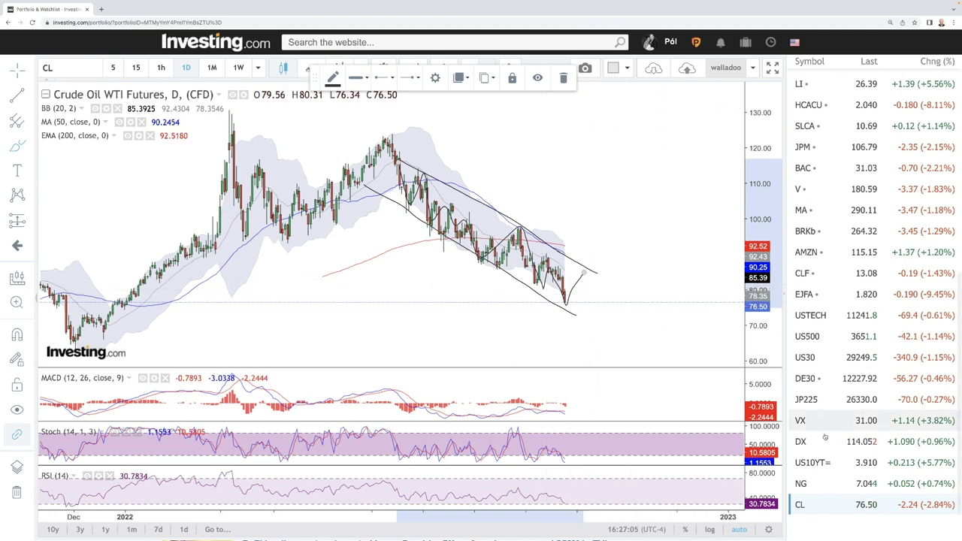
- Show the natural gas NG chart zoomed out and trace a curve from the August low to the latest peak
click(818, 481)
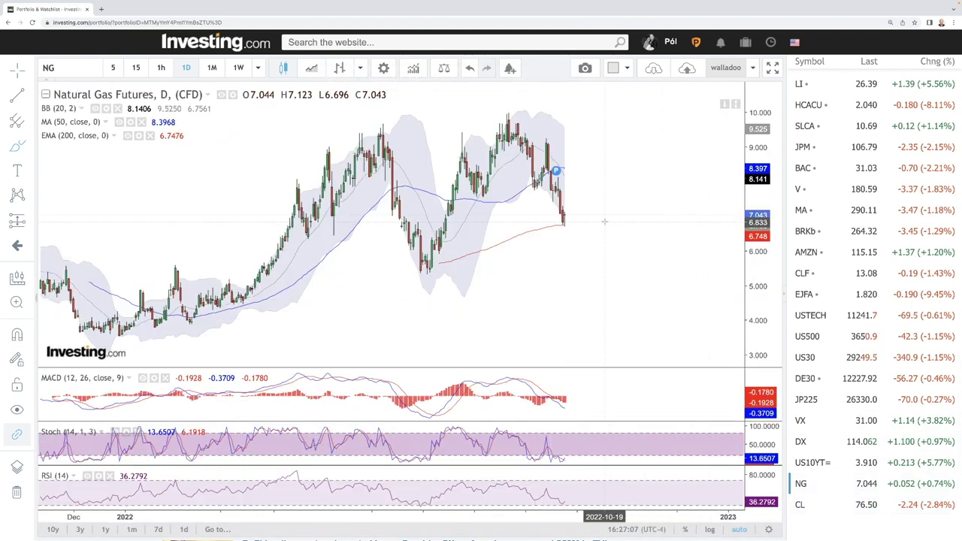
scroll(606, 222, up, 2)
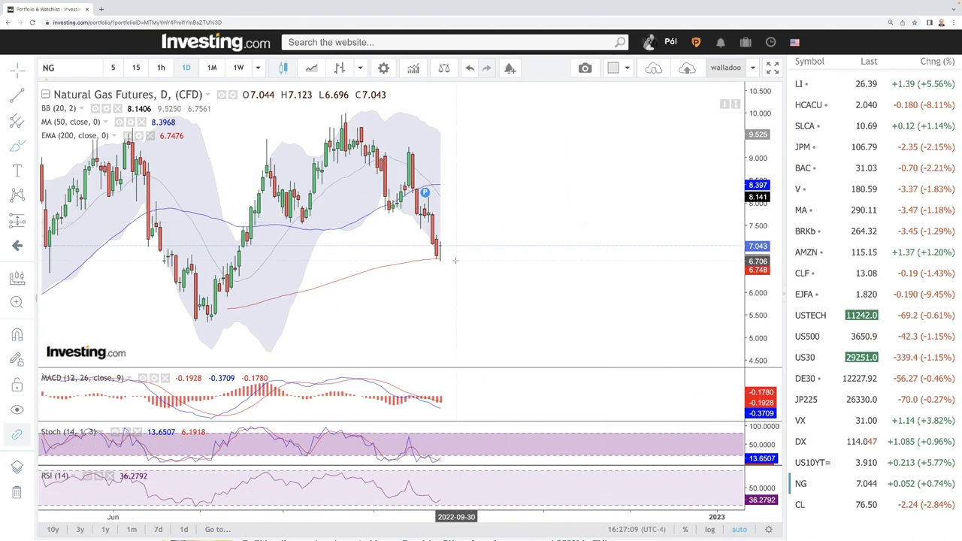
scroll(464, 257, down, 2)
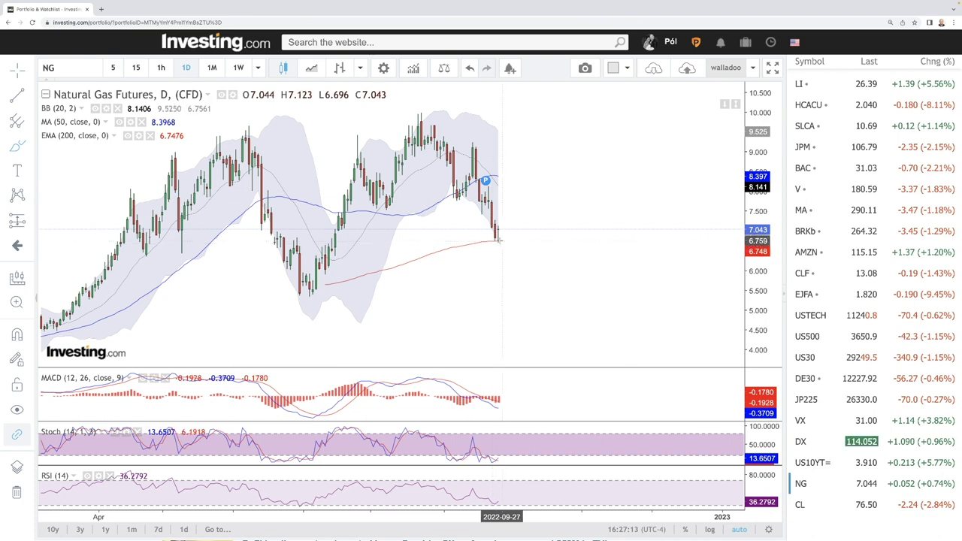
scroll(500, 237, down, 2)
scroll(508, 244, down, 3)
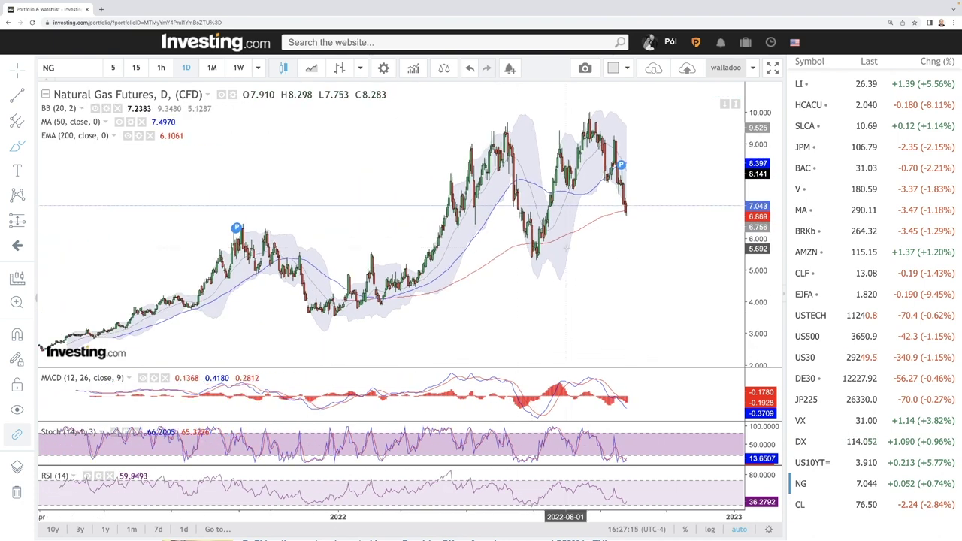
click(525, 190)
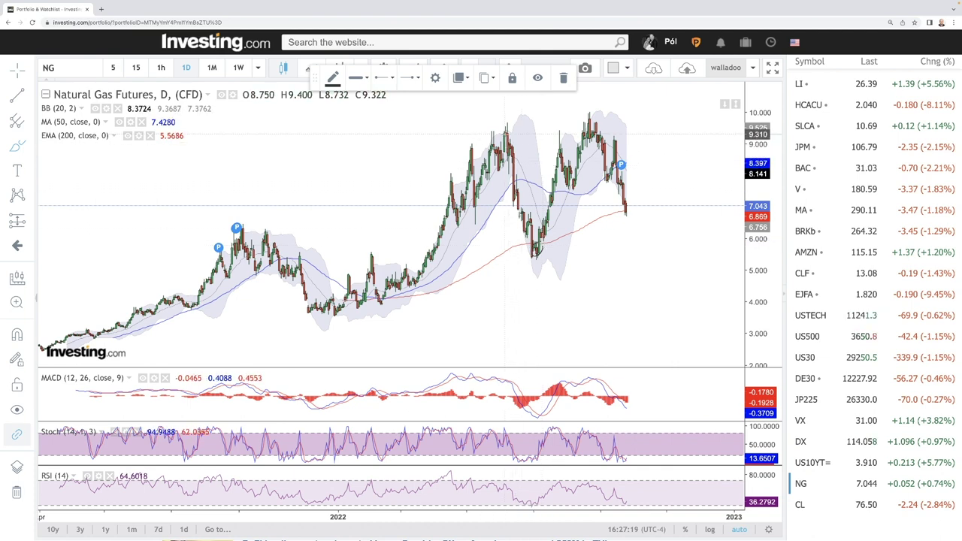
mouse_move(505, 172)
mouse_down()
mouse_move(530, 168)
mouse_move(585, 121)
mouse_move(513, 174)
mouse_up()
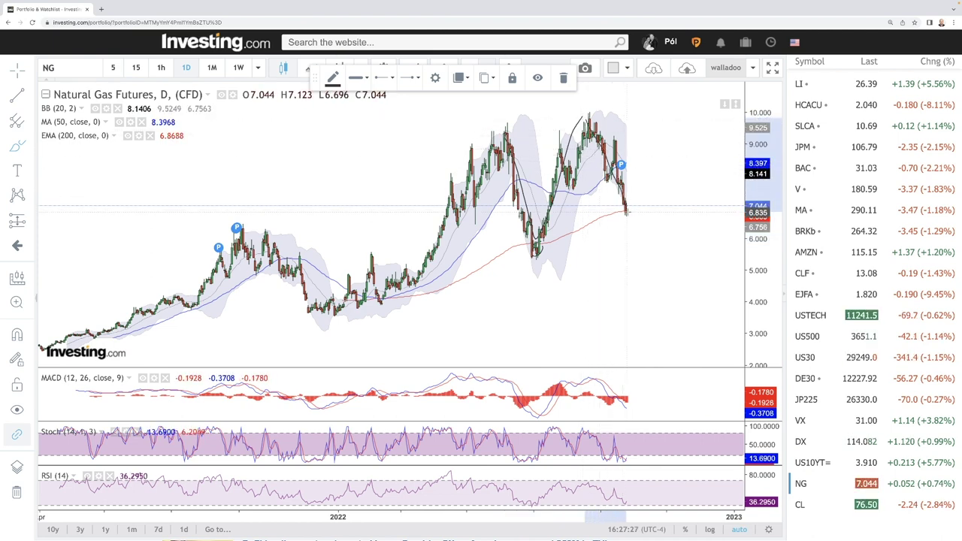
- Sketch a rally projection toward 10 and a drop projection toward 4 from the latest candle
drag(626, 211, 685, 126)
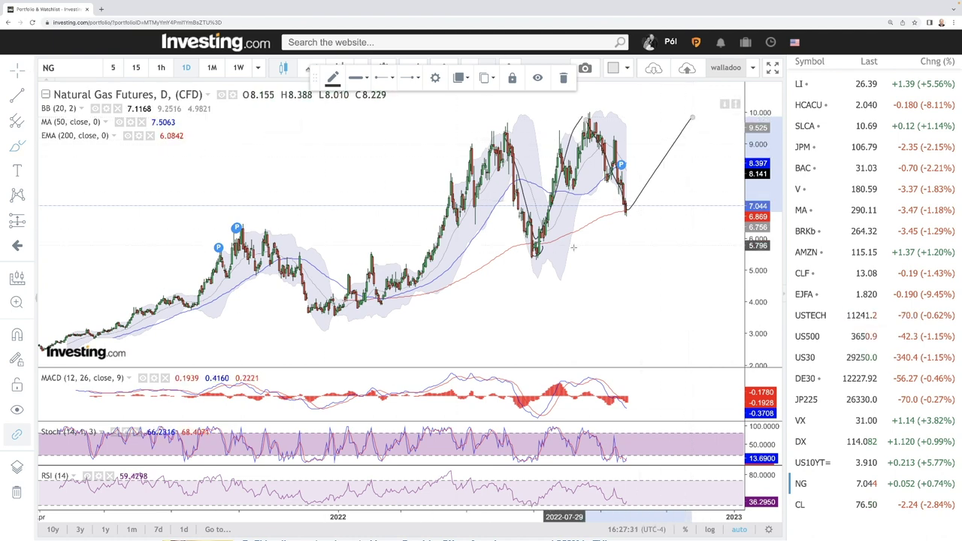
drag(651, 264, 583, 264)
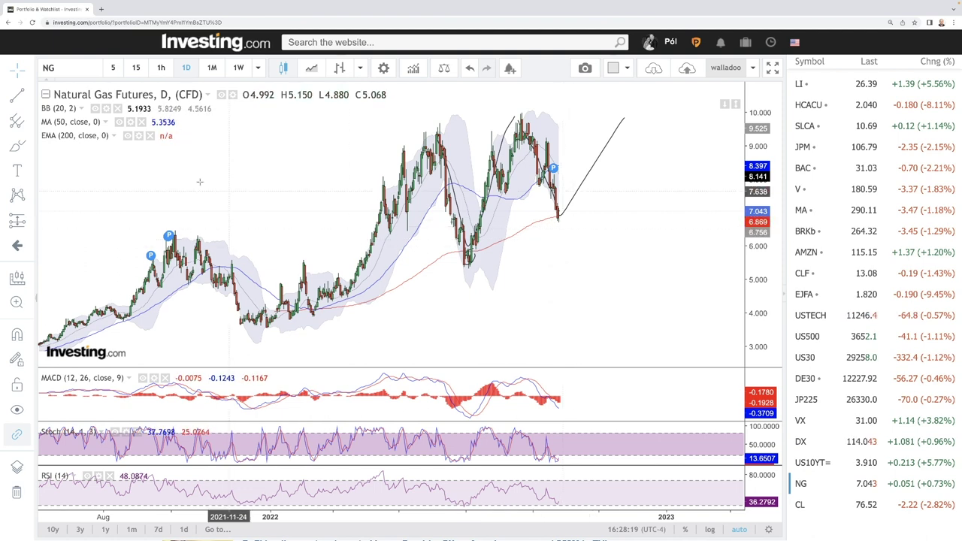
click(26, 146)
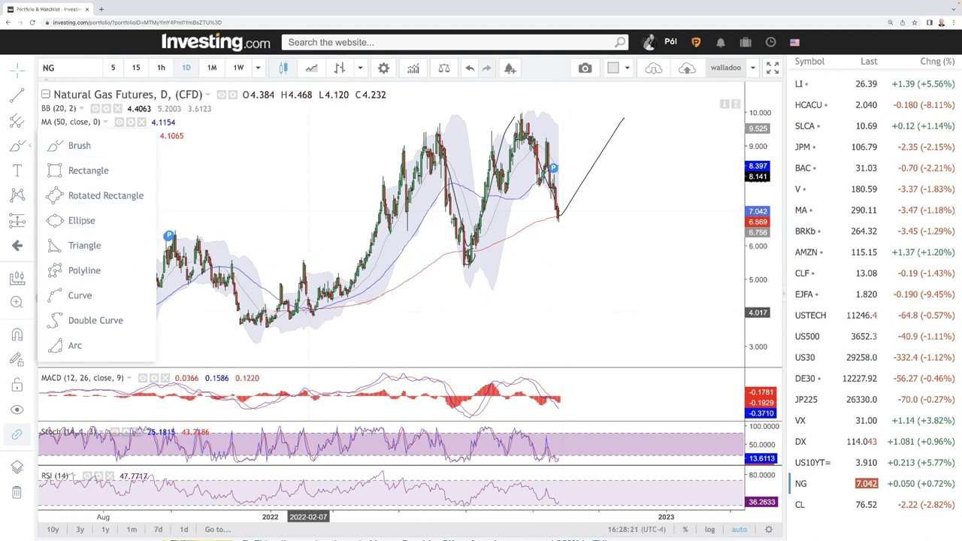
mouse_move(247, 327)
mouse_down()
mouse_move(319, 326)
mouse_move(381, 308)
mouse_up()
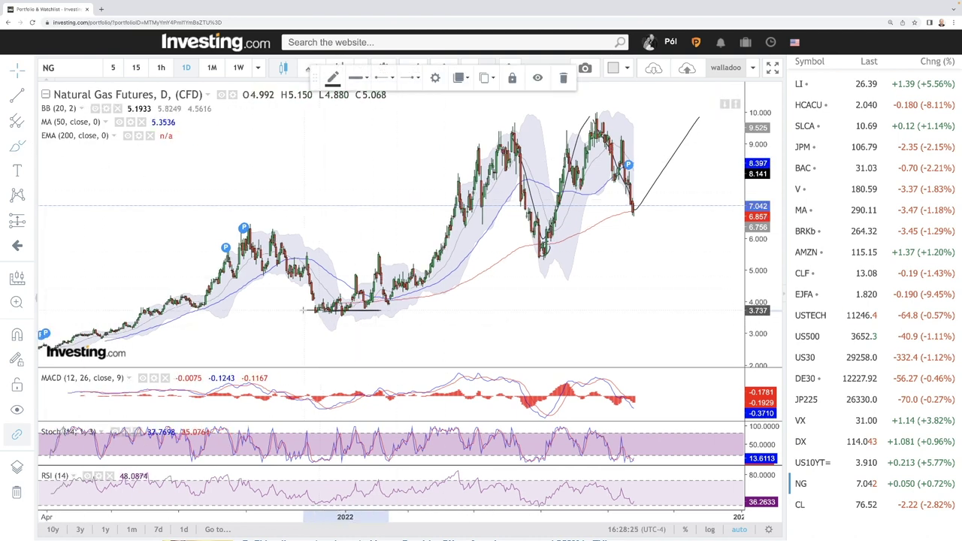
drag(632, 215, 651, 286)
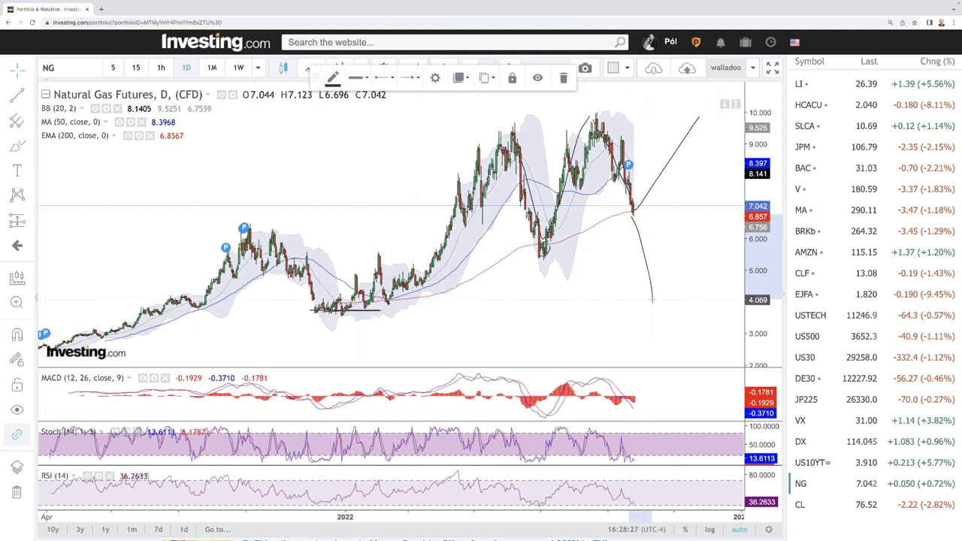